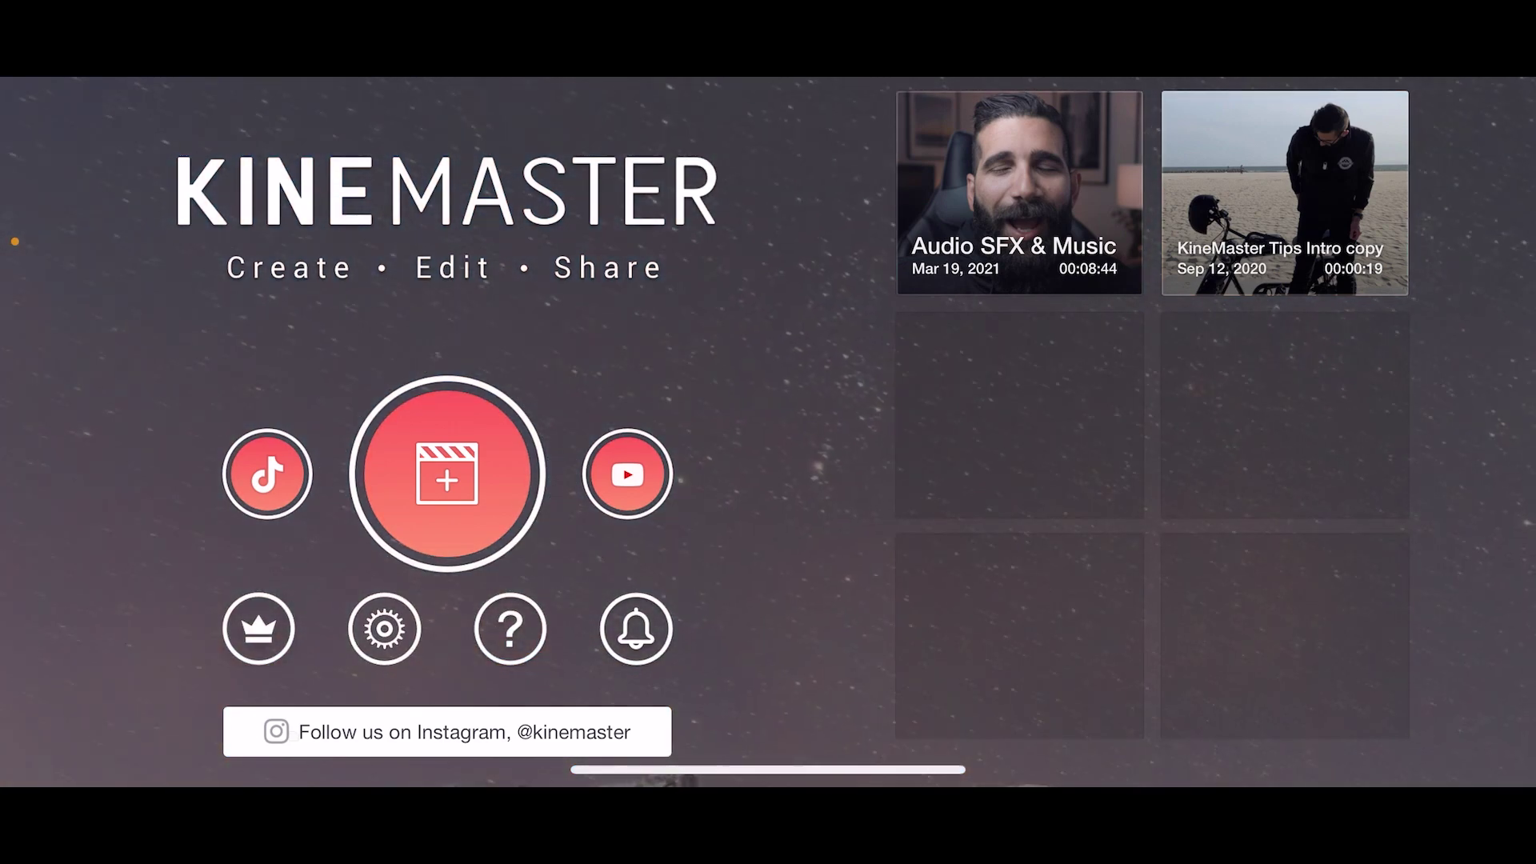
Create a new empty KineMaster project with a 16:9 widescreen aspect ratio
left_click(447, 474)
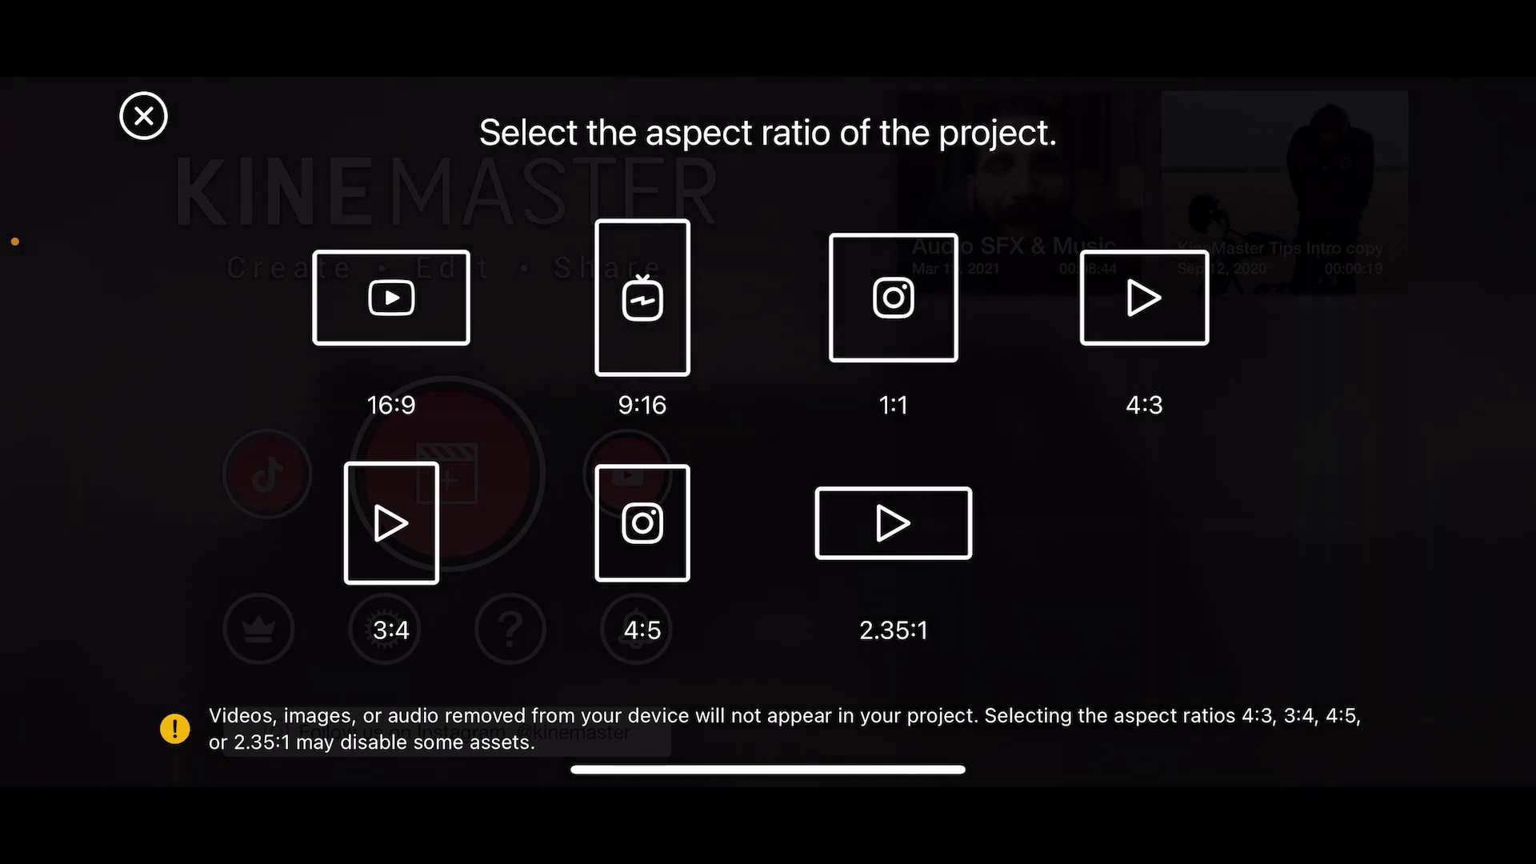
left_click(391, 298)
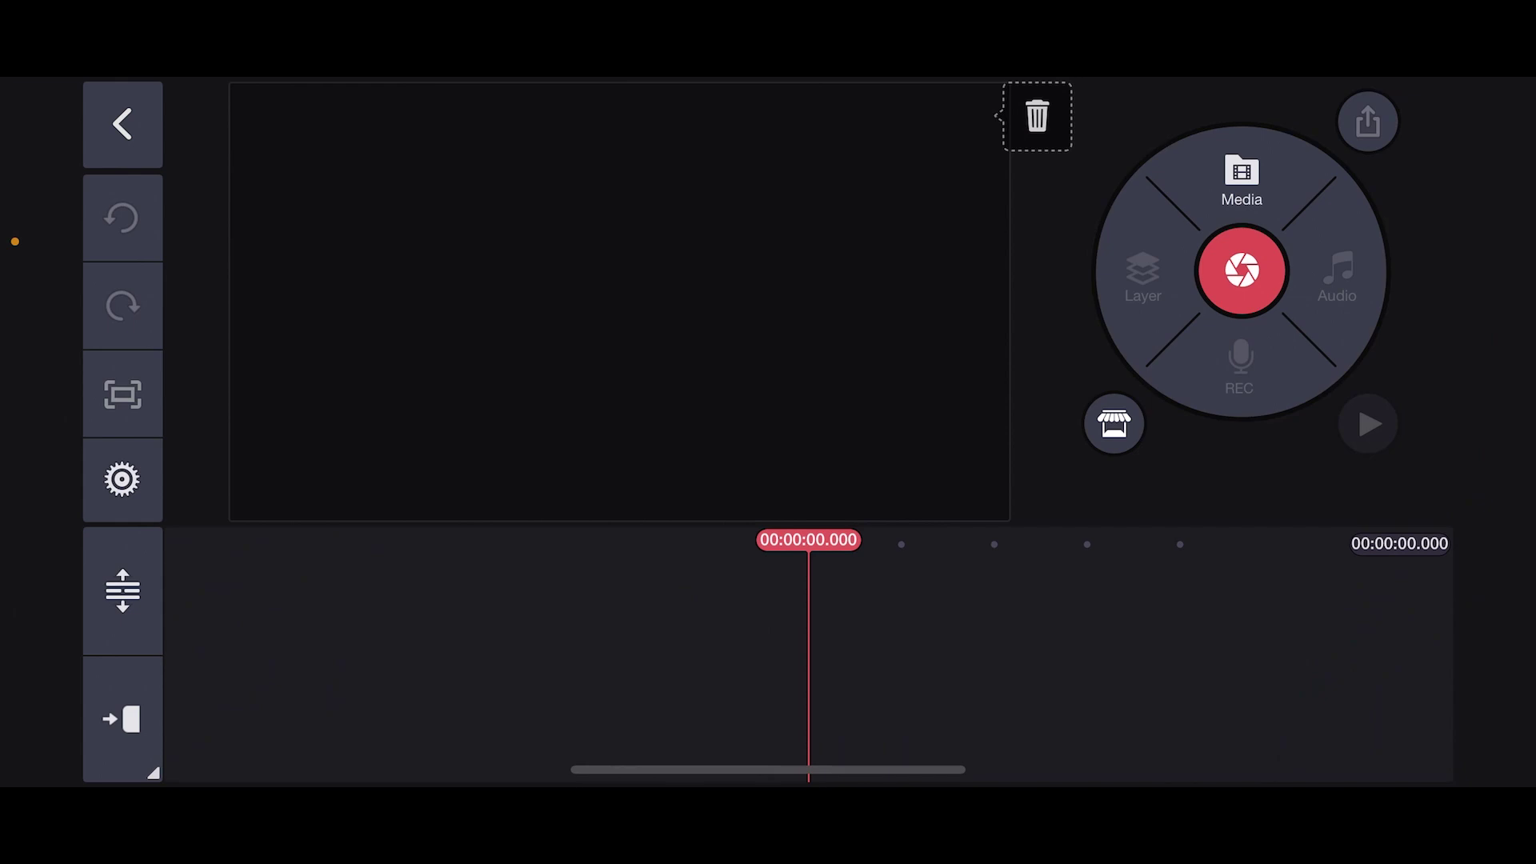
left_click(1241, 180)
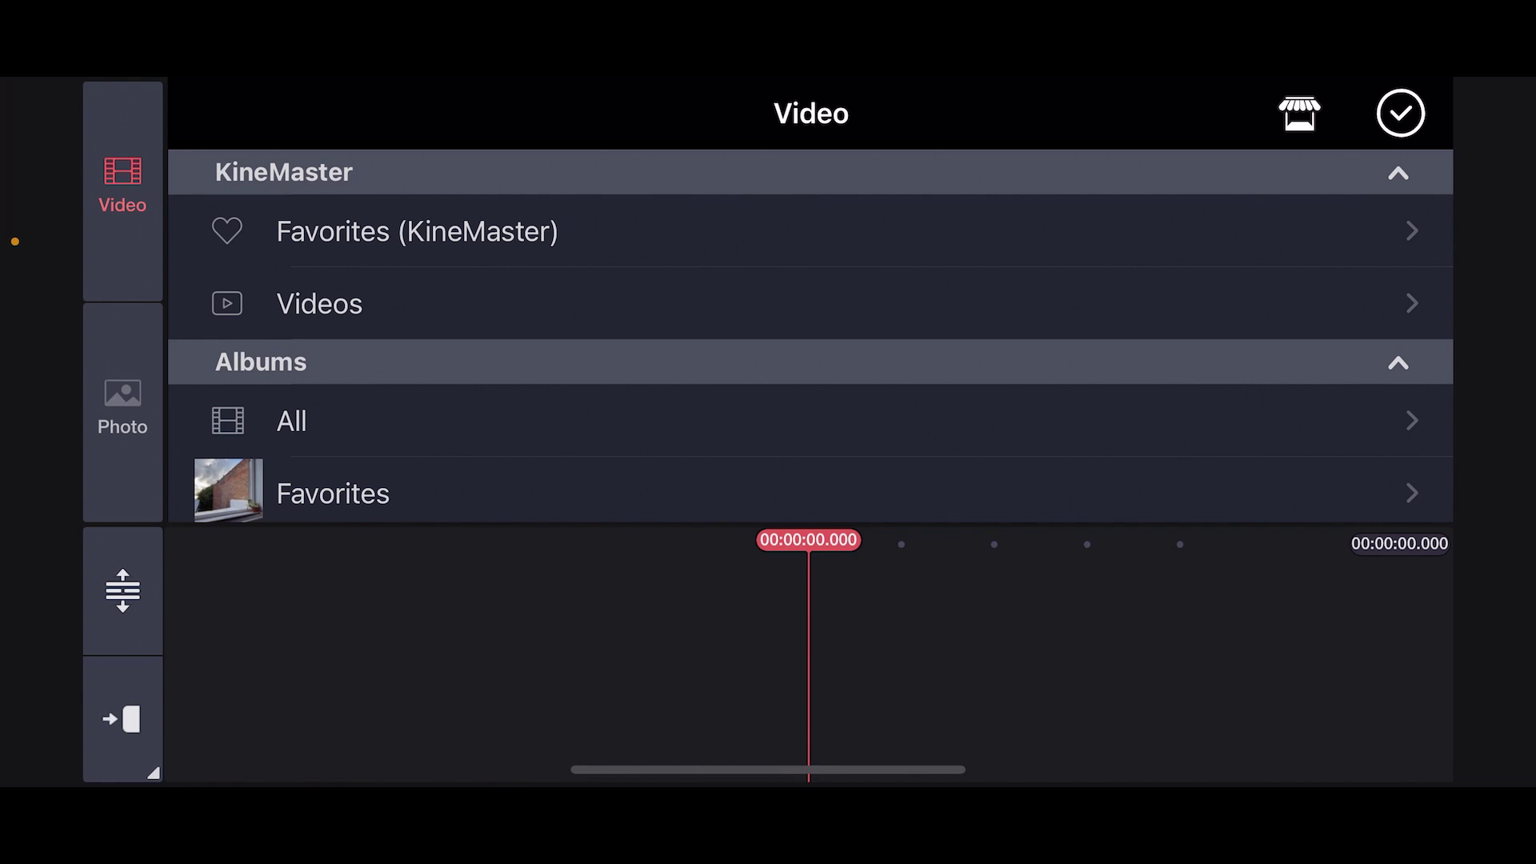
Add the 00:18 beach clip from the Split View Kinemaster album to the timeline
scroll(810, 336, "down", 15)
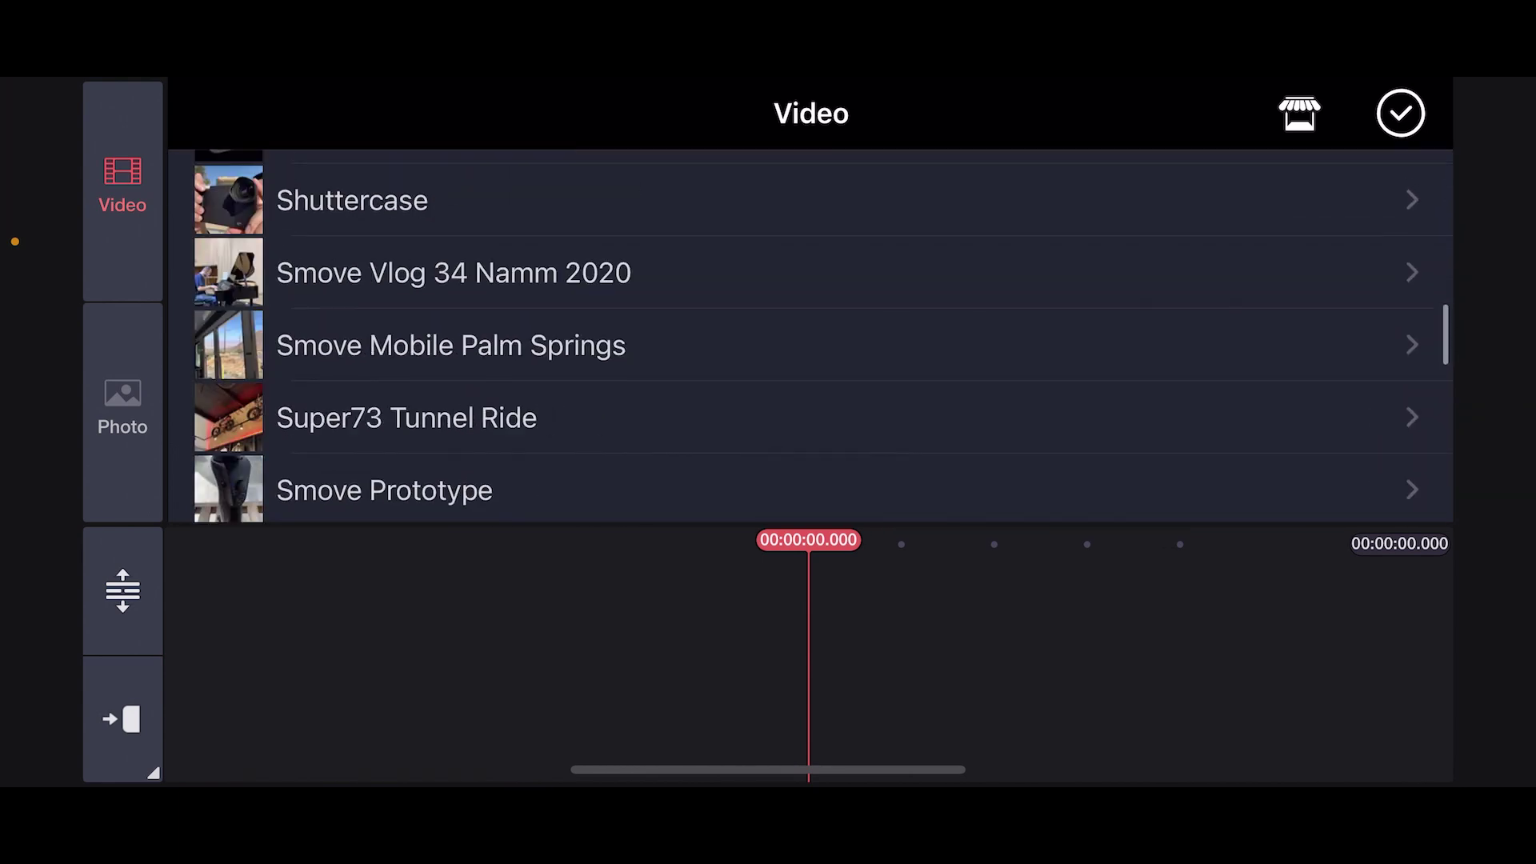
scroll(811, 336, "down", 5)
scroll(810, 336, "down", 5)
scroll(810, 336, "down", 5)
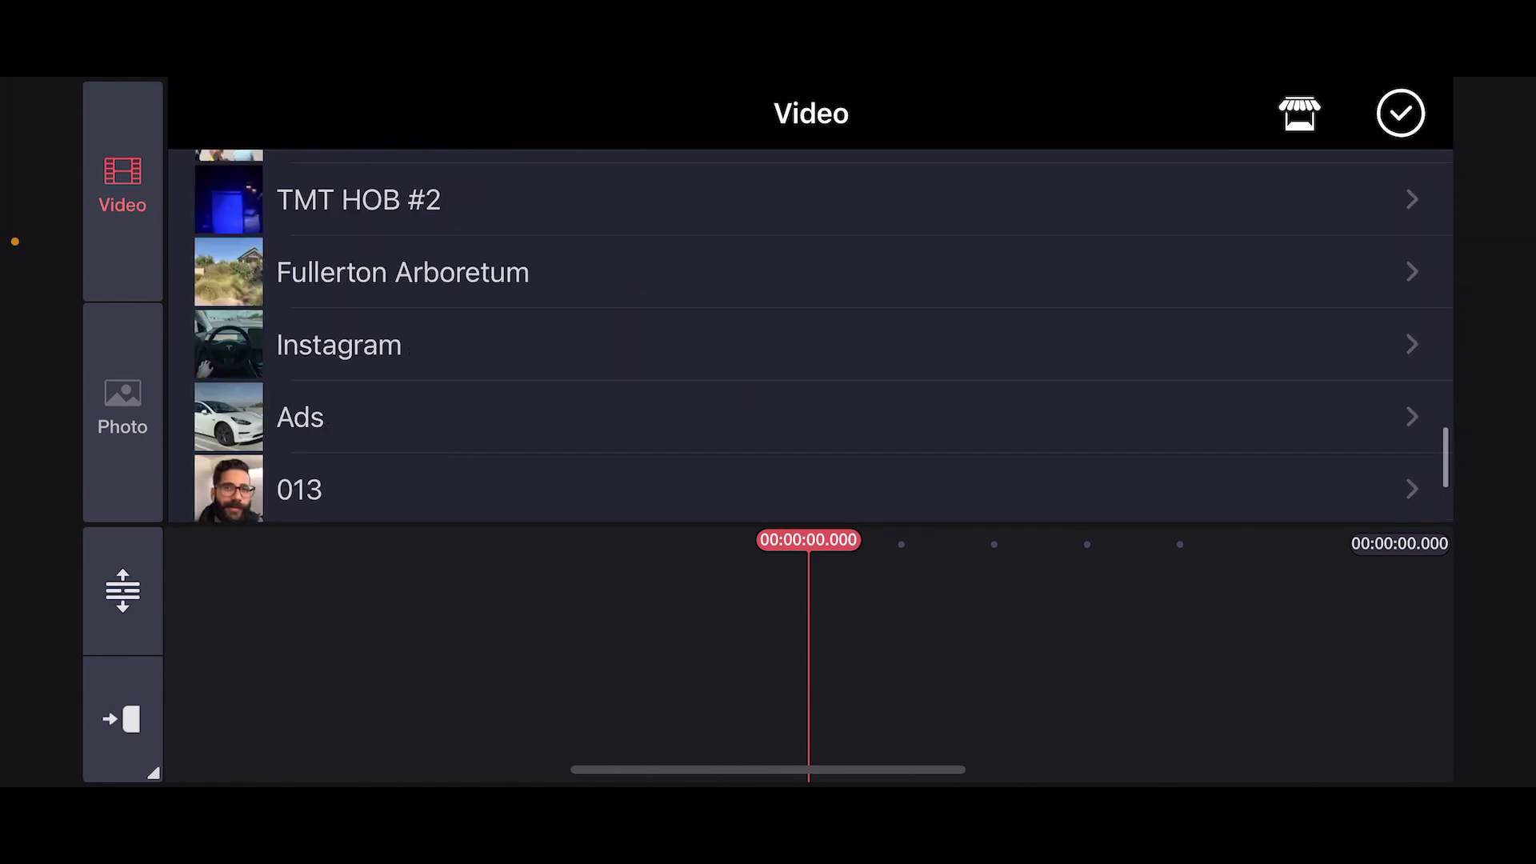
scroll(810, 336, "down", 5)
scroll(811, 336, "down", 5)
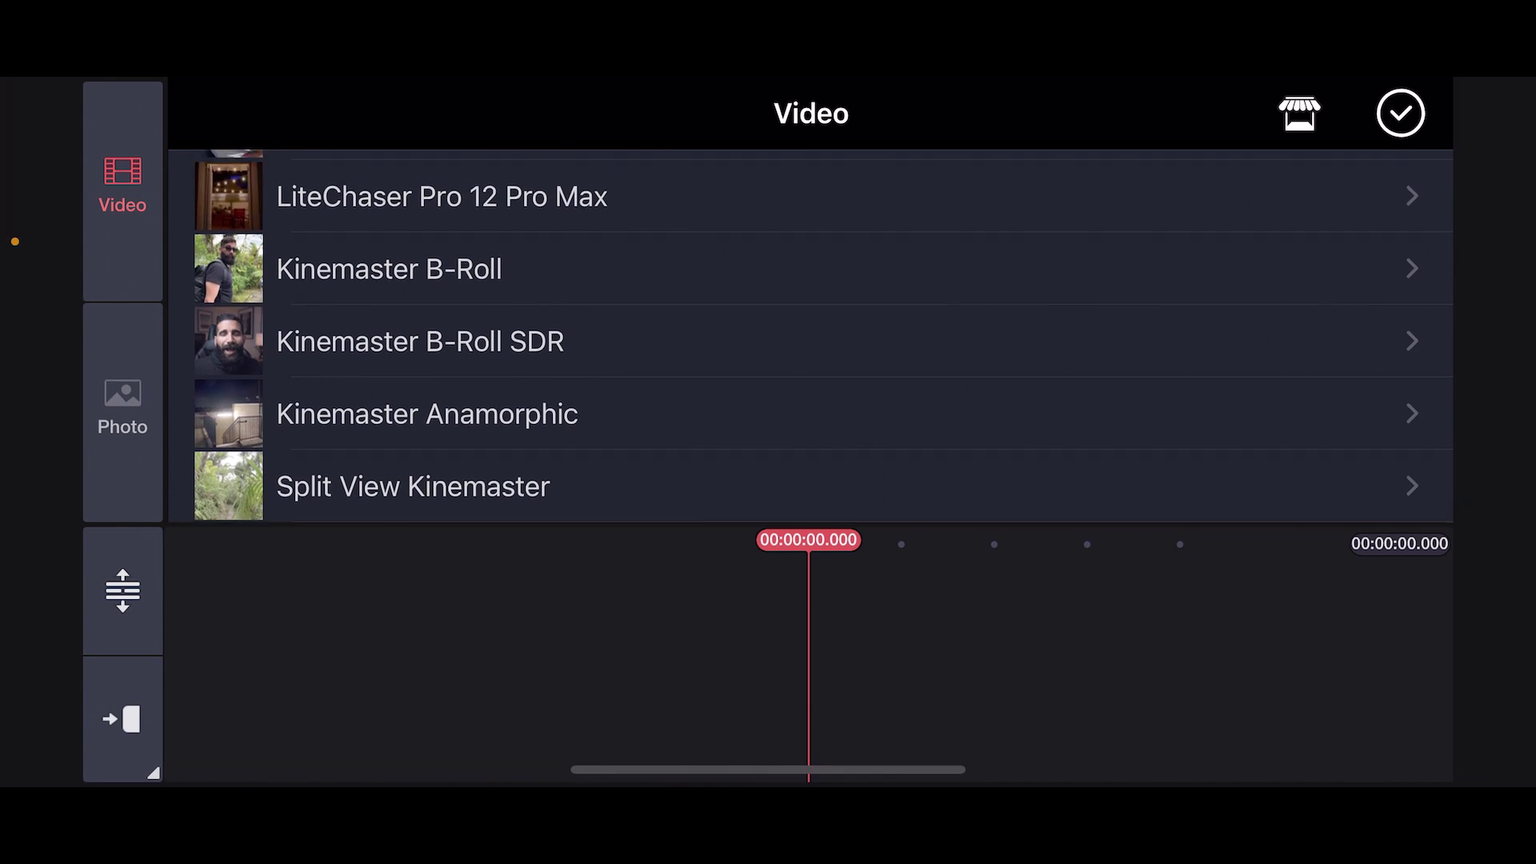
left_click(276, 486)
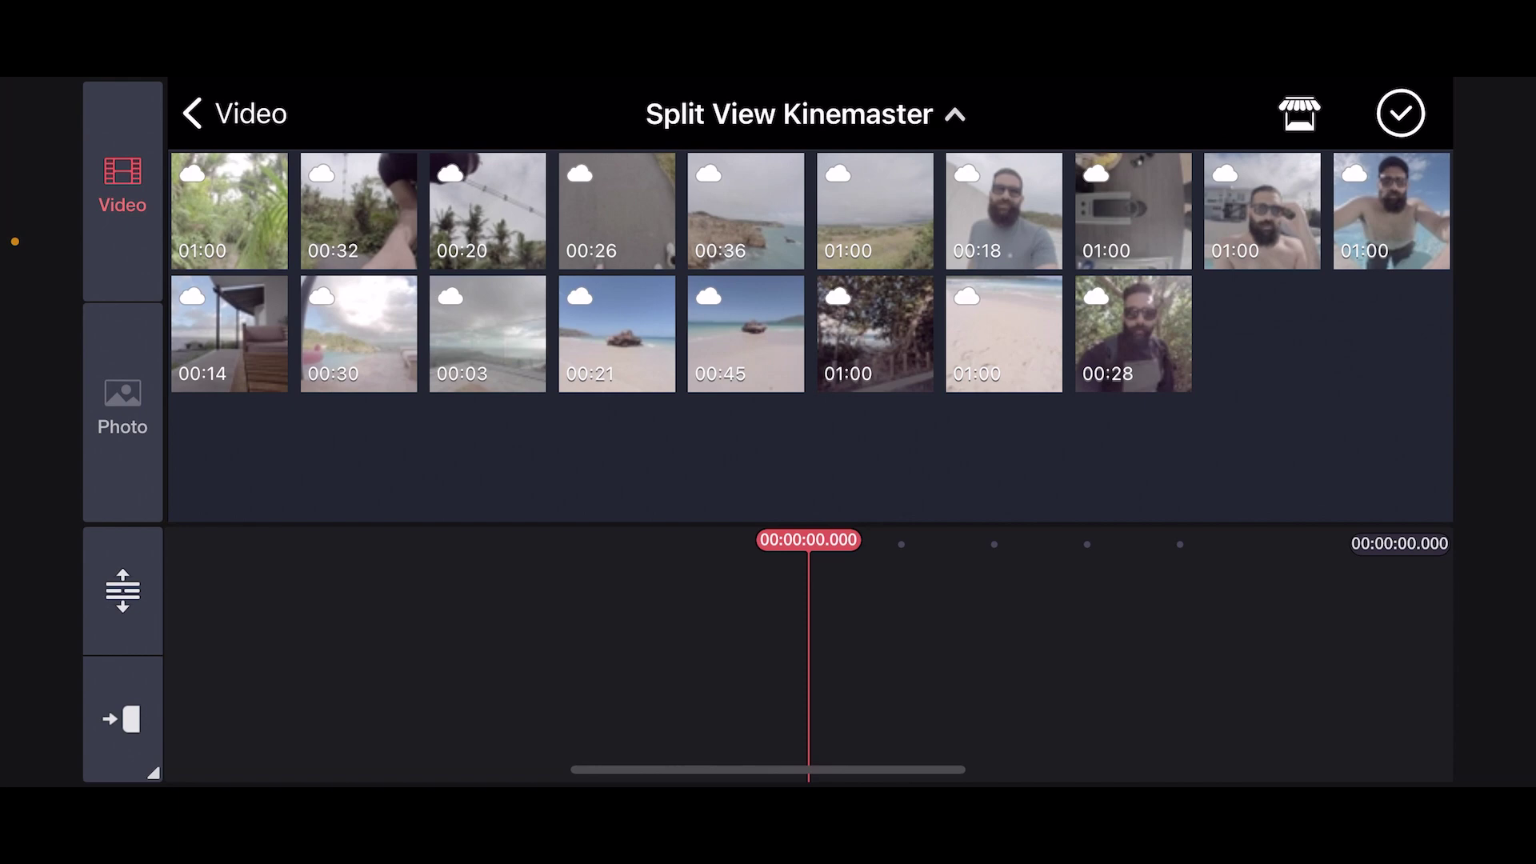
left_click(1004, 211)
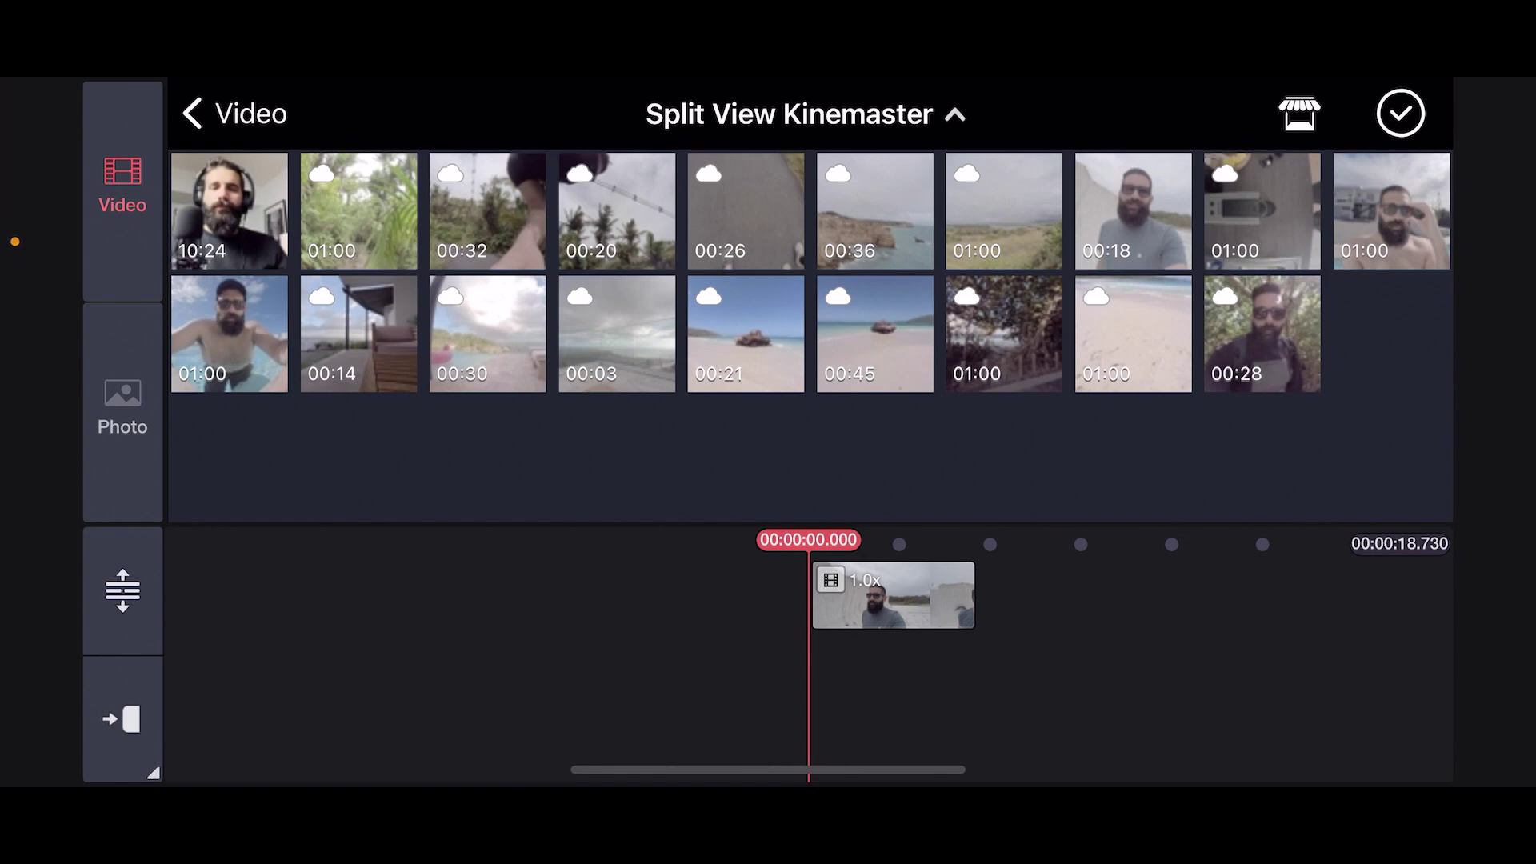
Add the 00:36 coastline clip from the Split View Kinemaster album as a video layer
left_click(1401, 113)
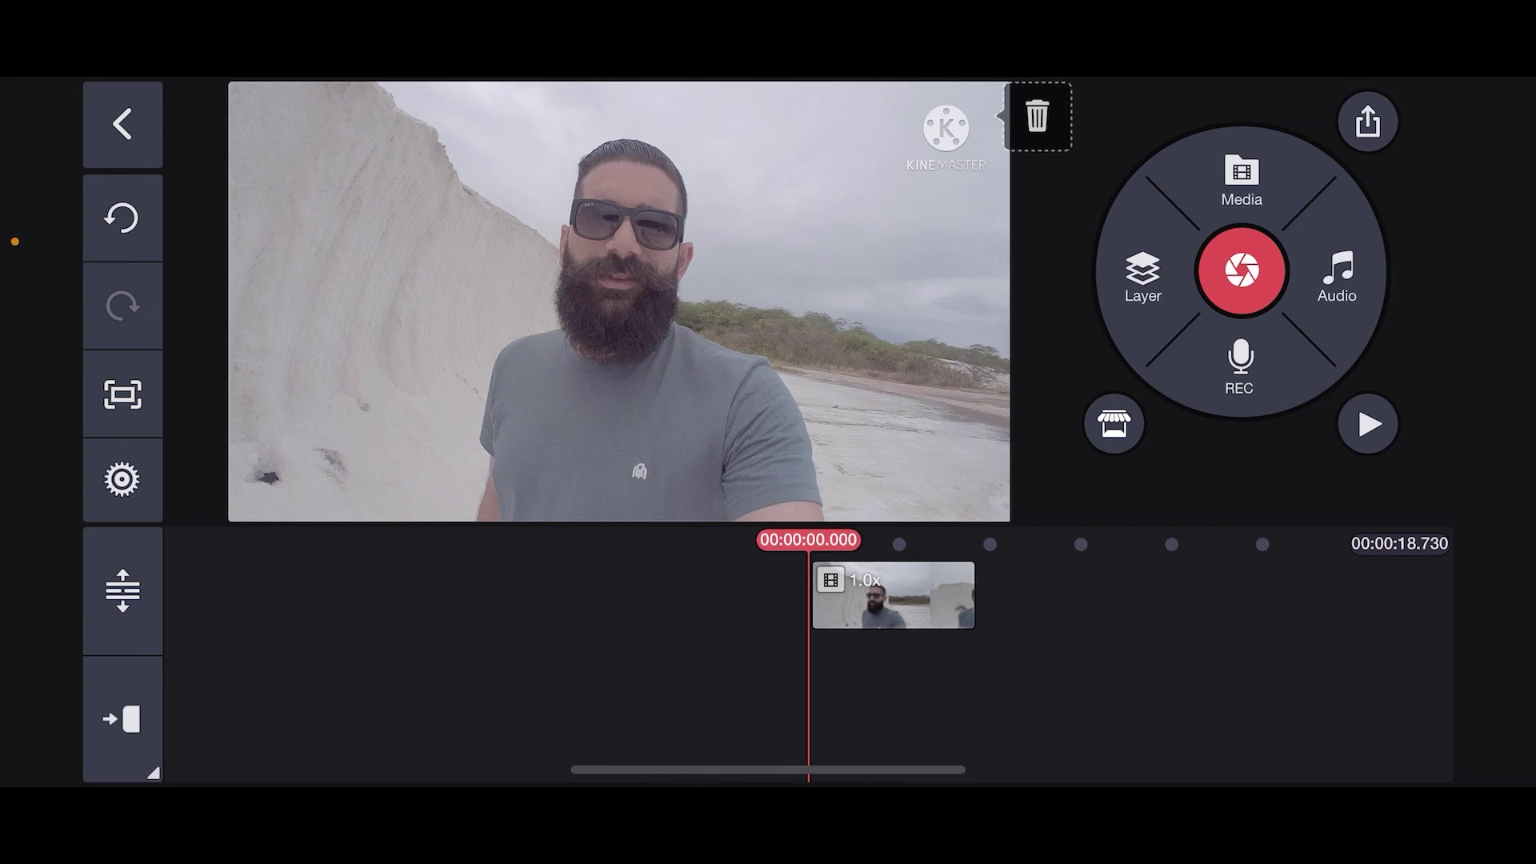
left_click(1142, 274)
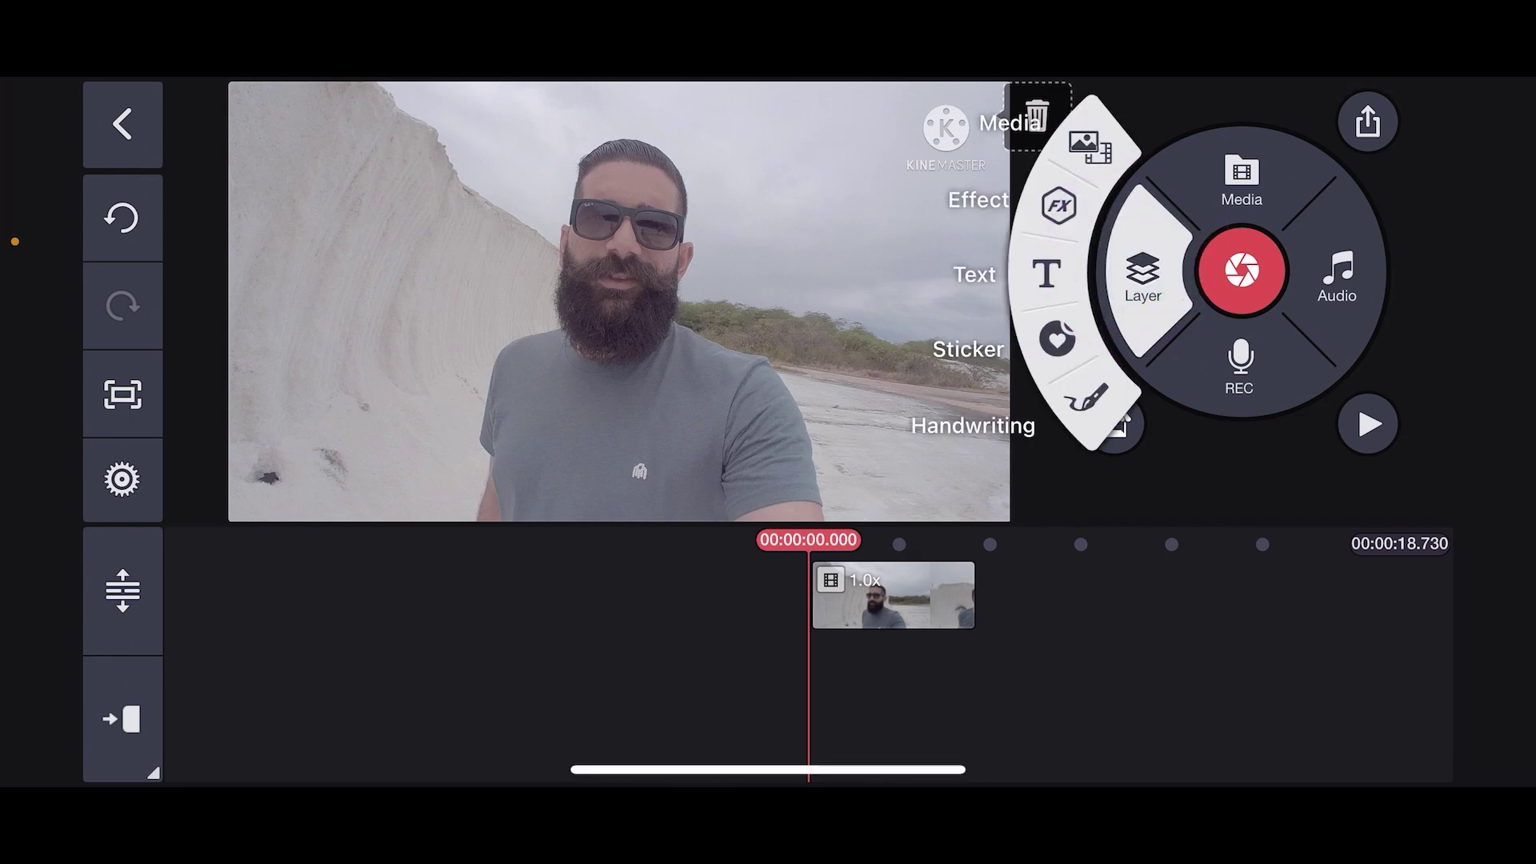
left_click(1088, 144)
scroll(810, 336, "down", 10)
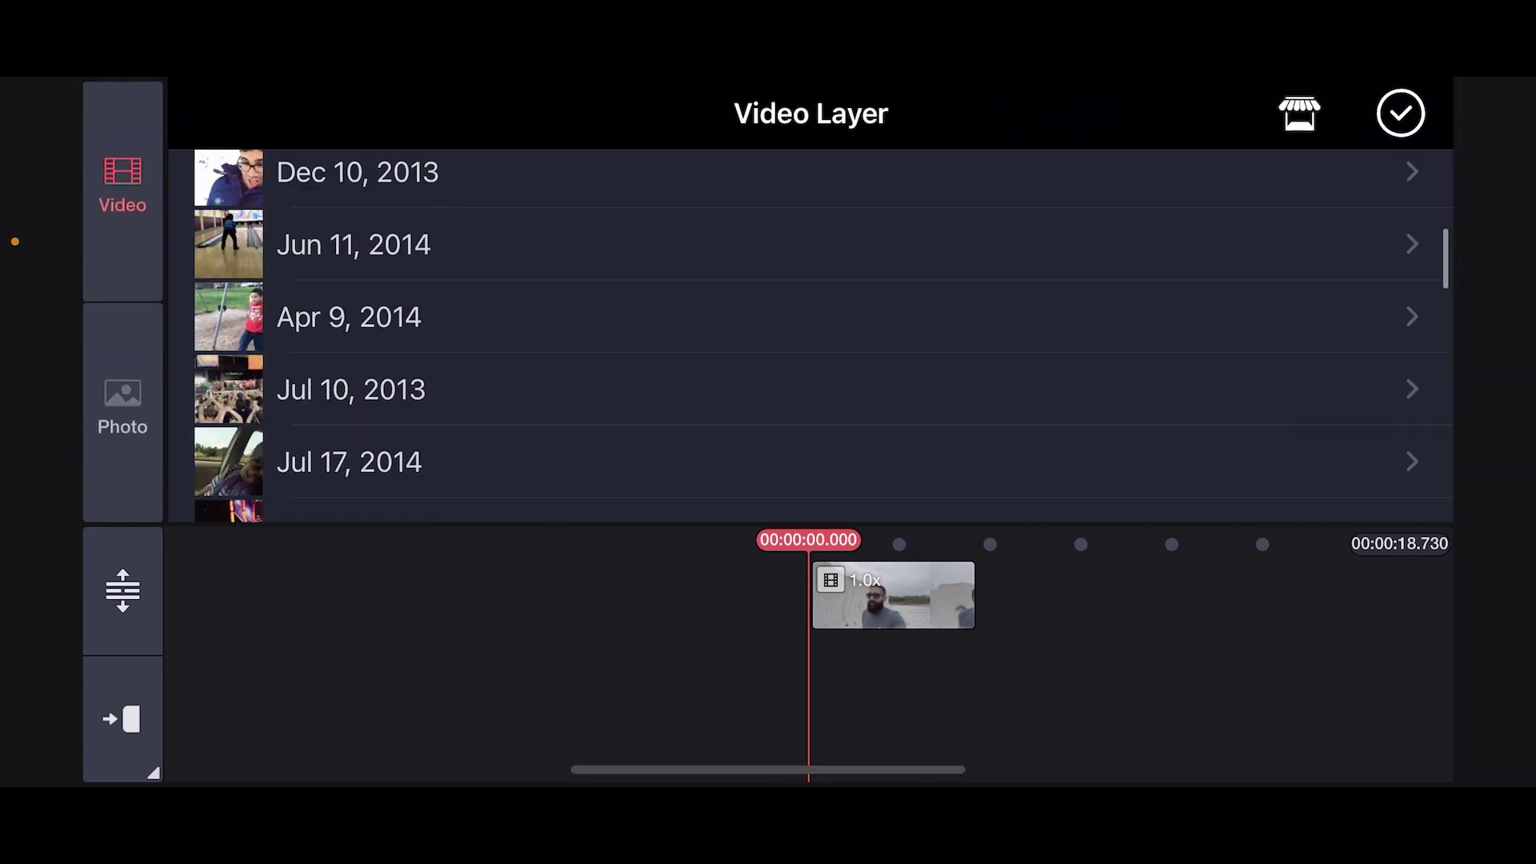
scroll(810, 336, "down", 5)
scroll(810, 336, "down", 5)
scroll(810, 336, "down", 5)
scroll(810, 336, "down", 5)
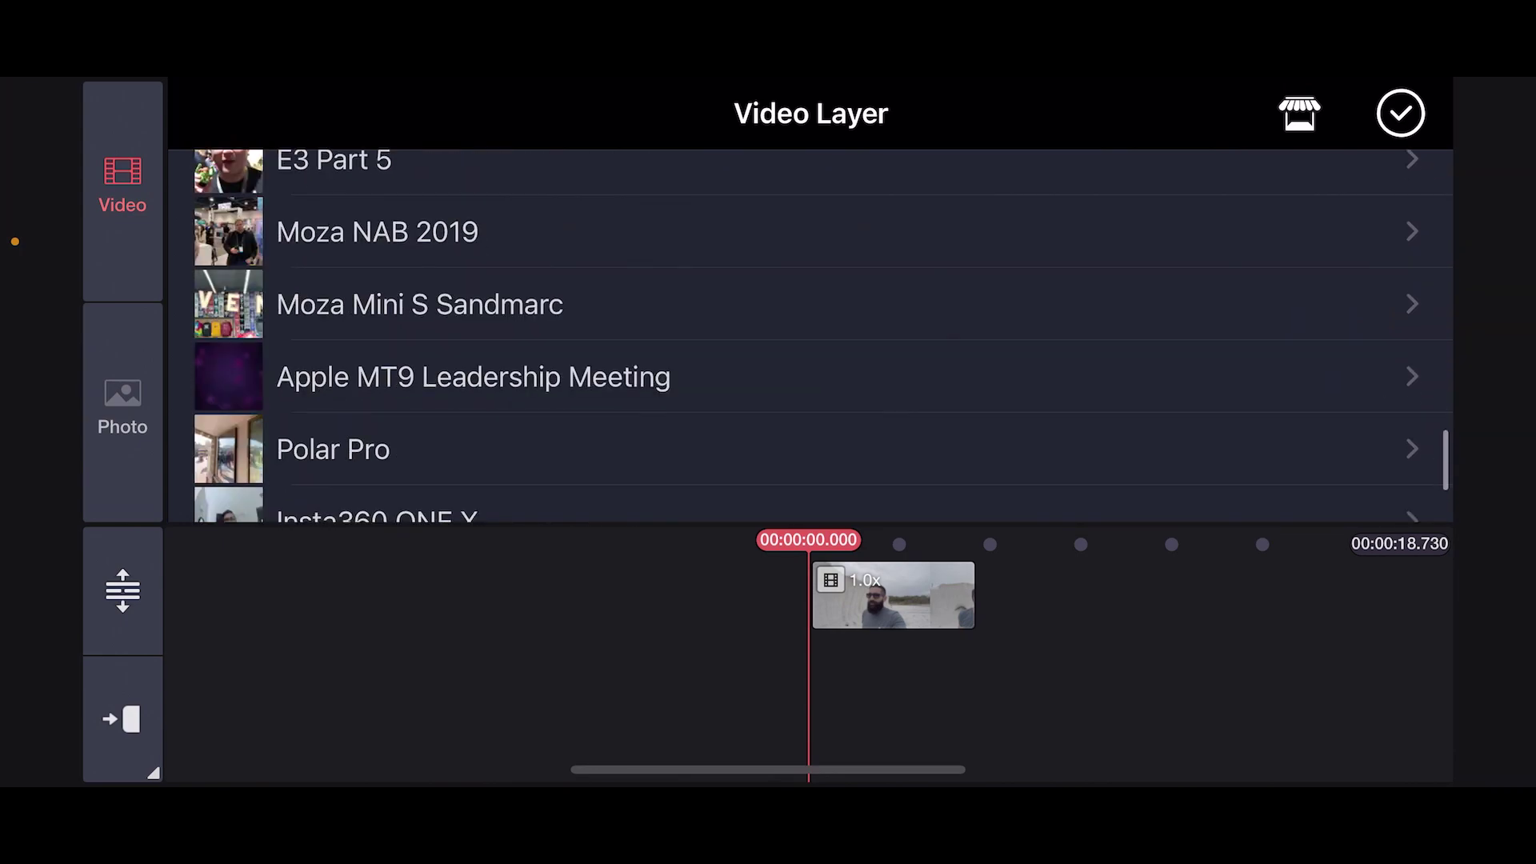
scroll(811, 336, "down", 5)
scroll(810, 336, "up", 5)
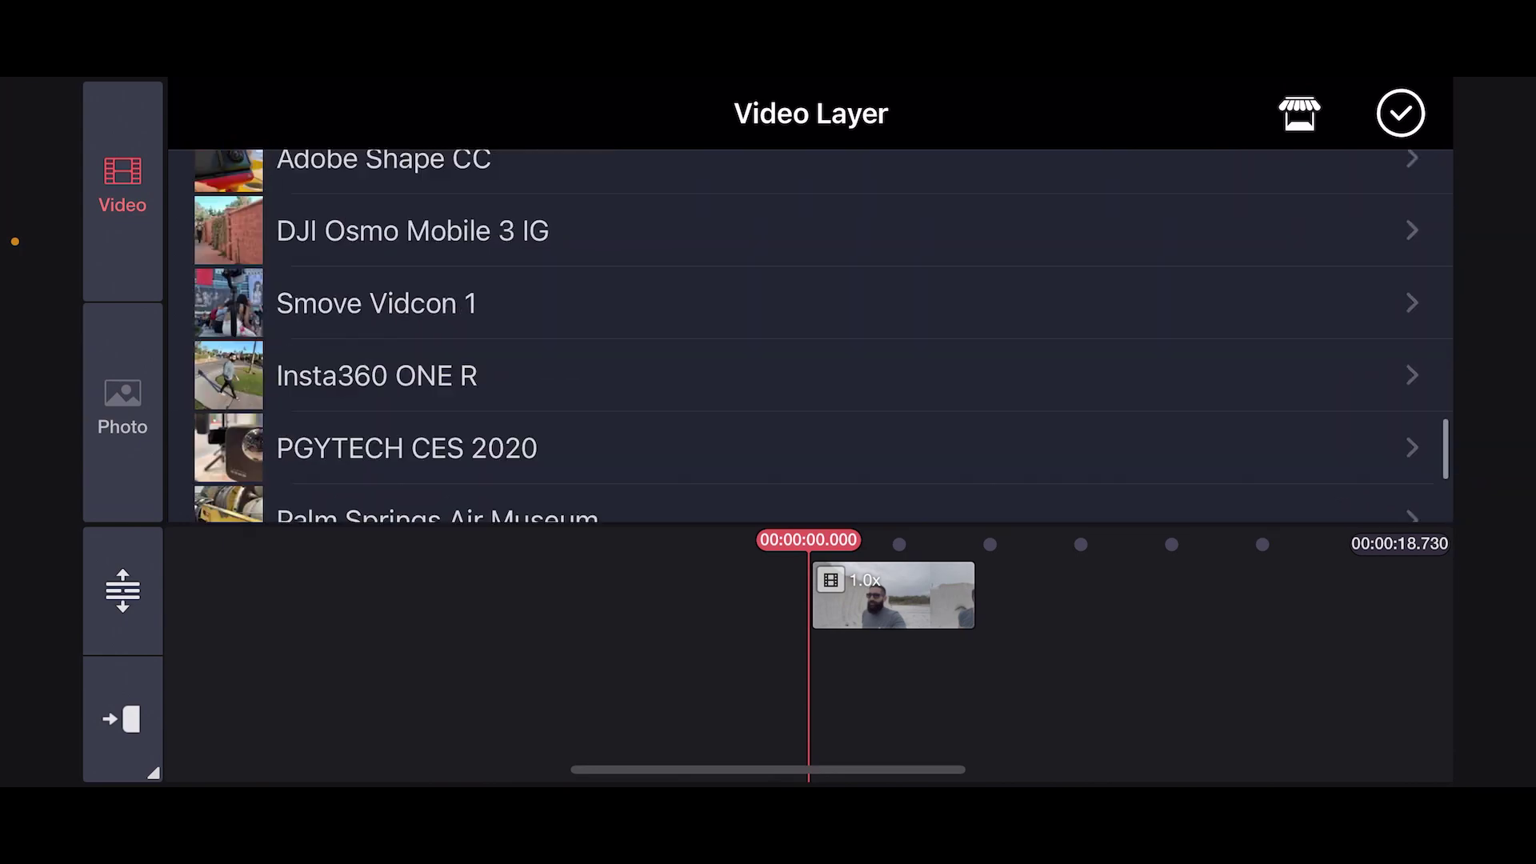
scroll(810, 336, "down", 5)
scroll(810, 336, "down", 5)
scroll(810, 336, "down", 3)
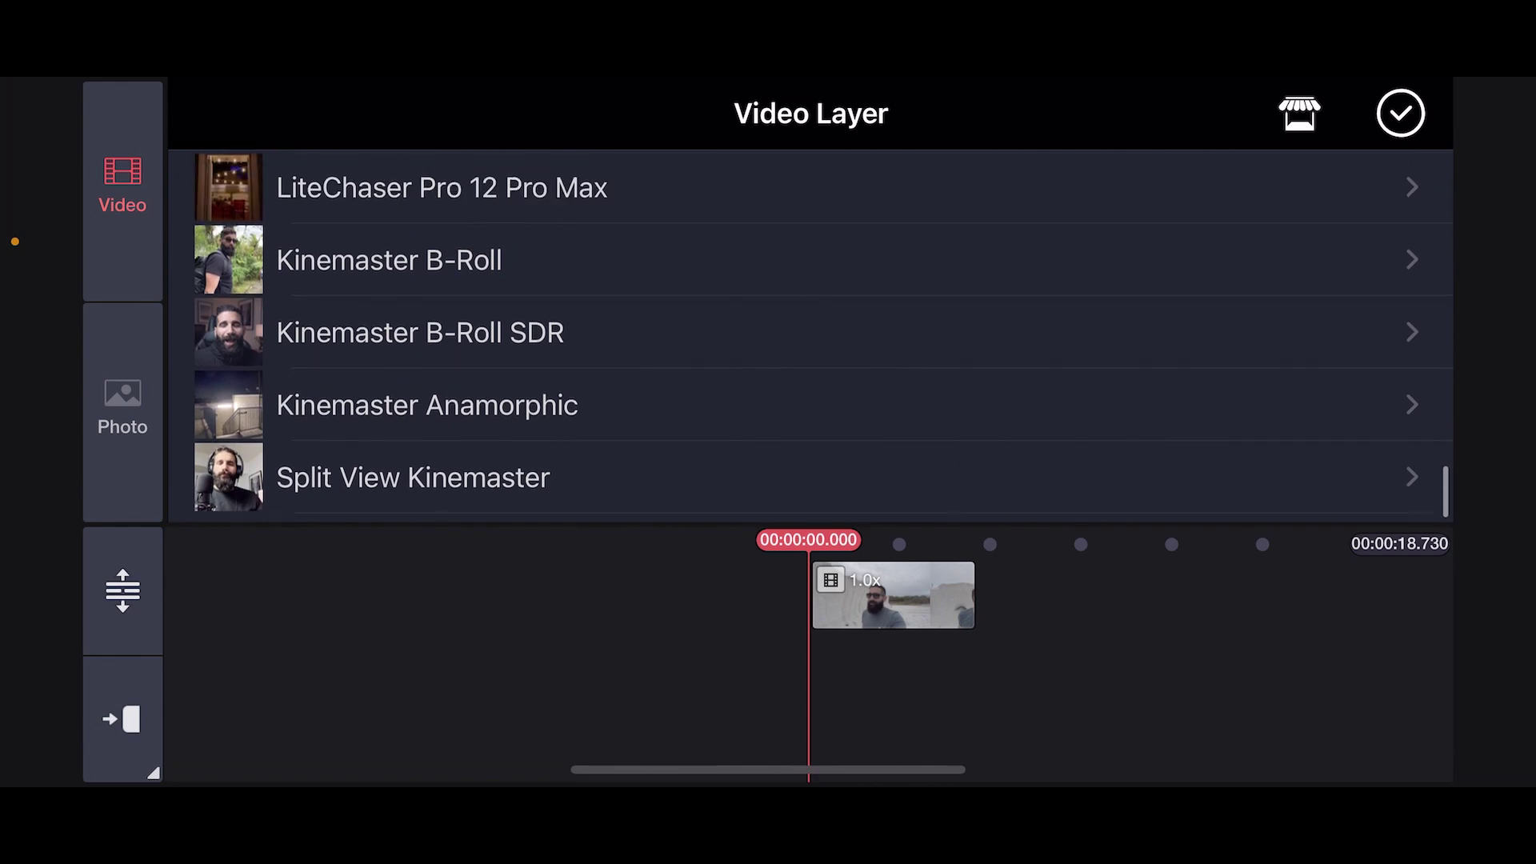
left_click(413, 478)
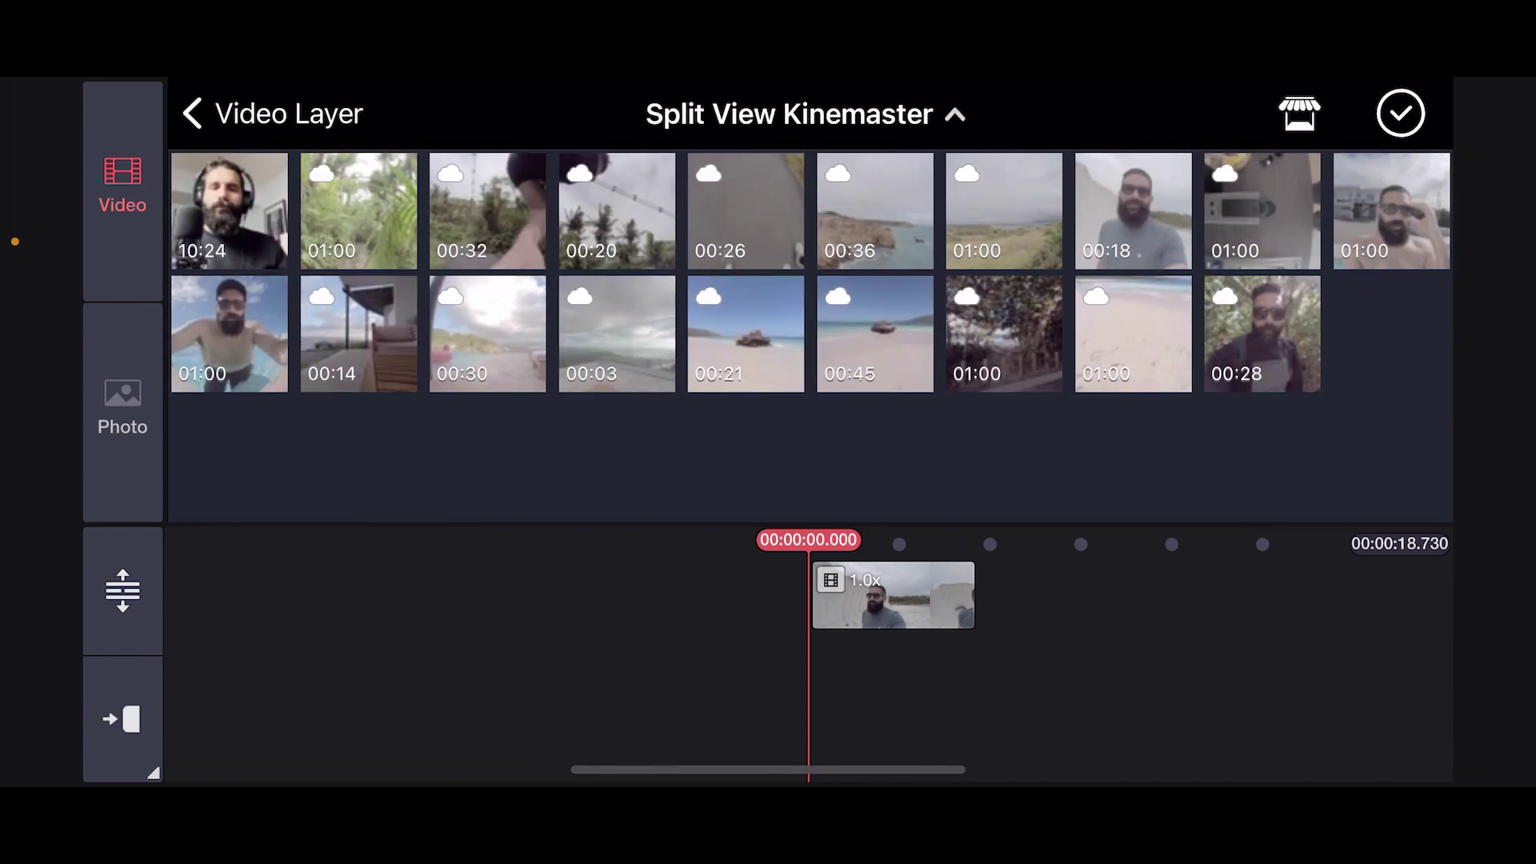
left_click(875, 210)
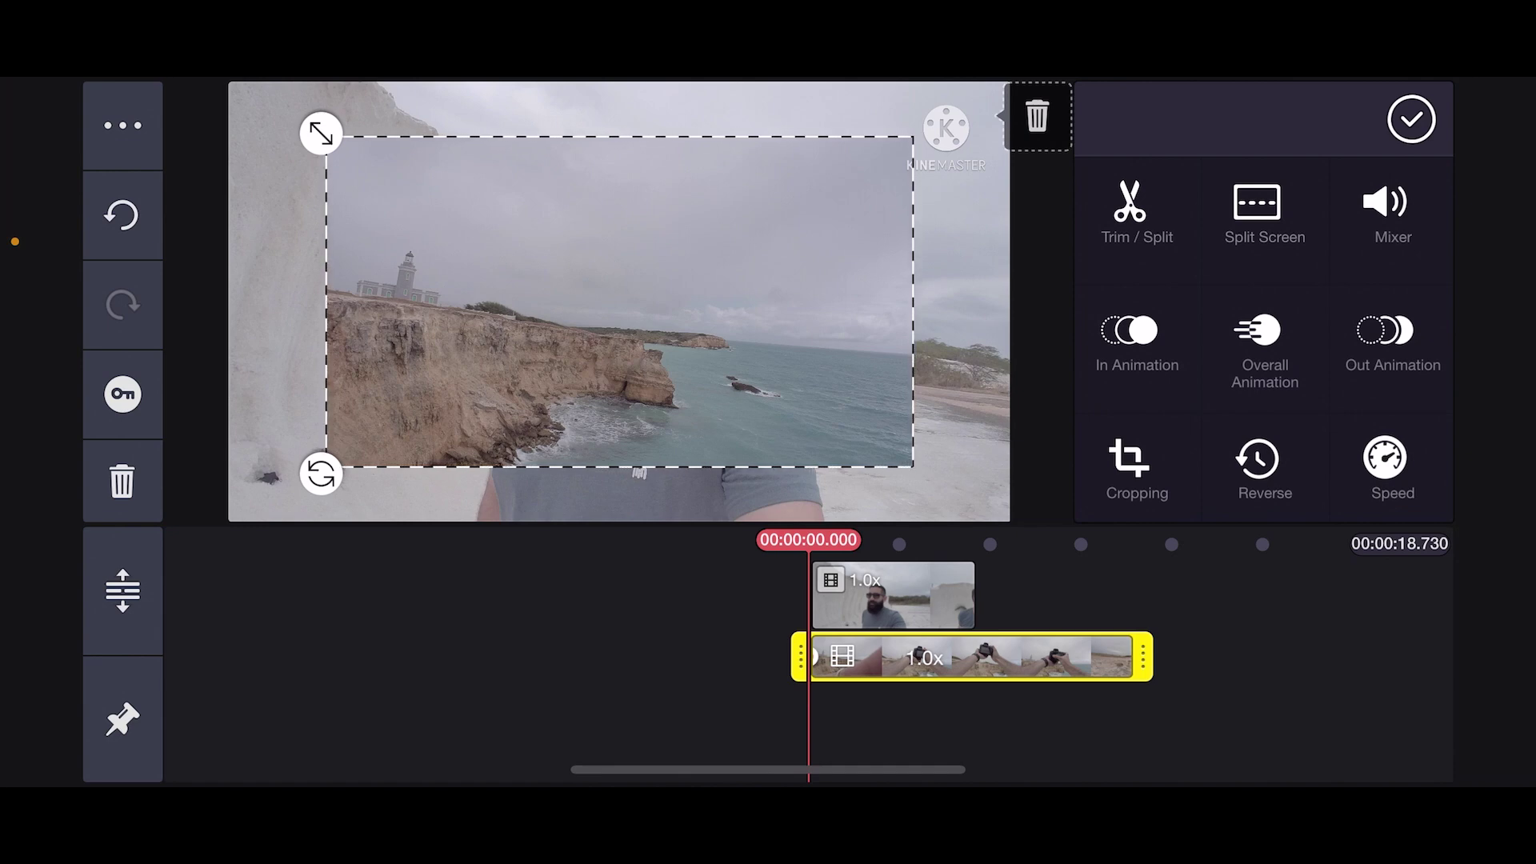
left_click(1263, 209)
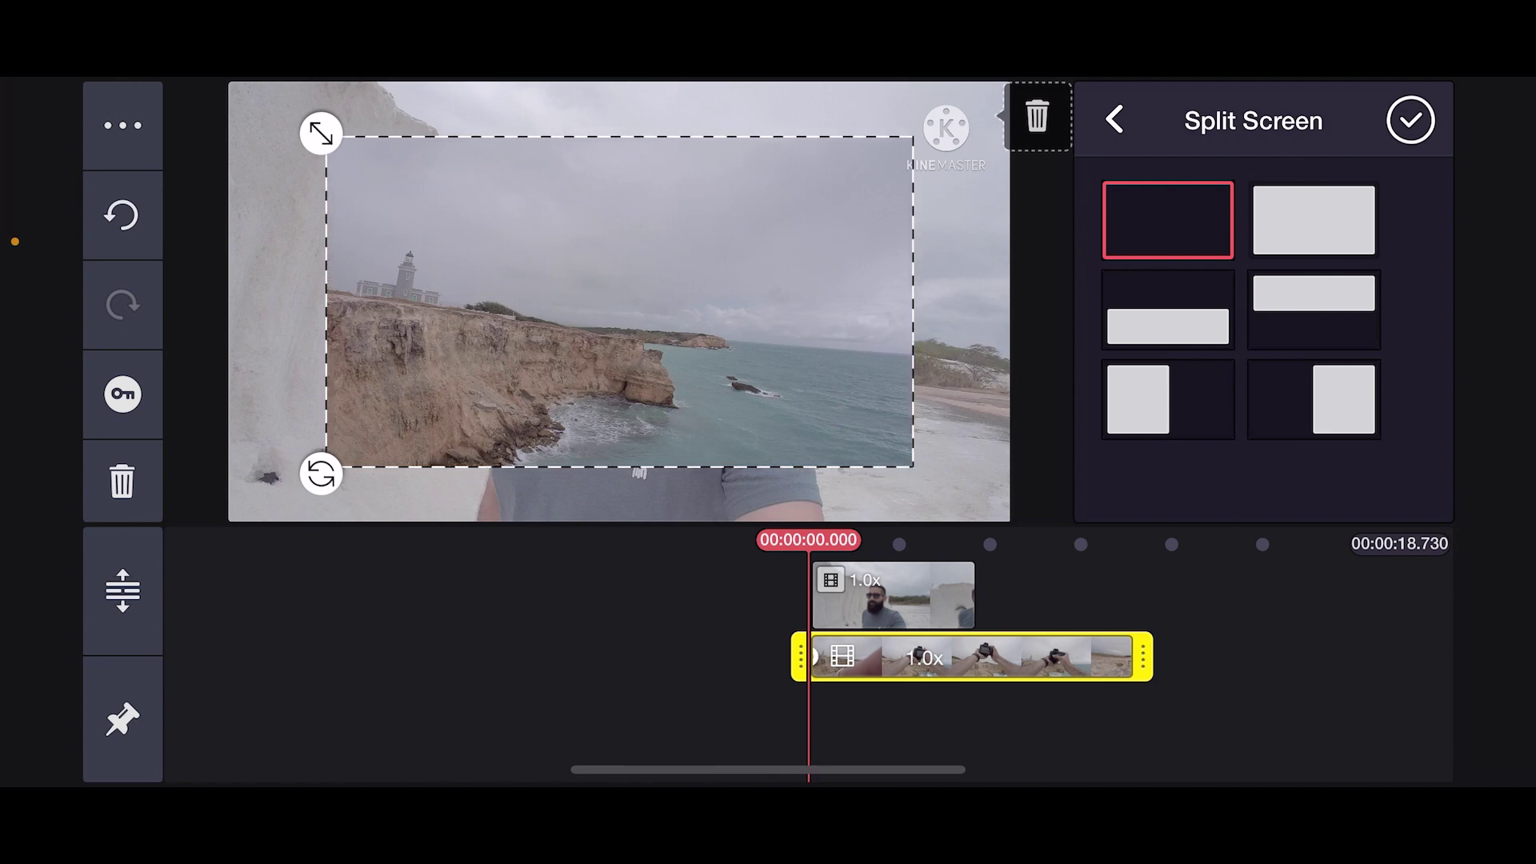
Put the coastline layer in the right-half split layout, framed on the lighthouse and cliff
left_click(1311, 398)
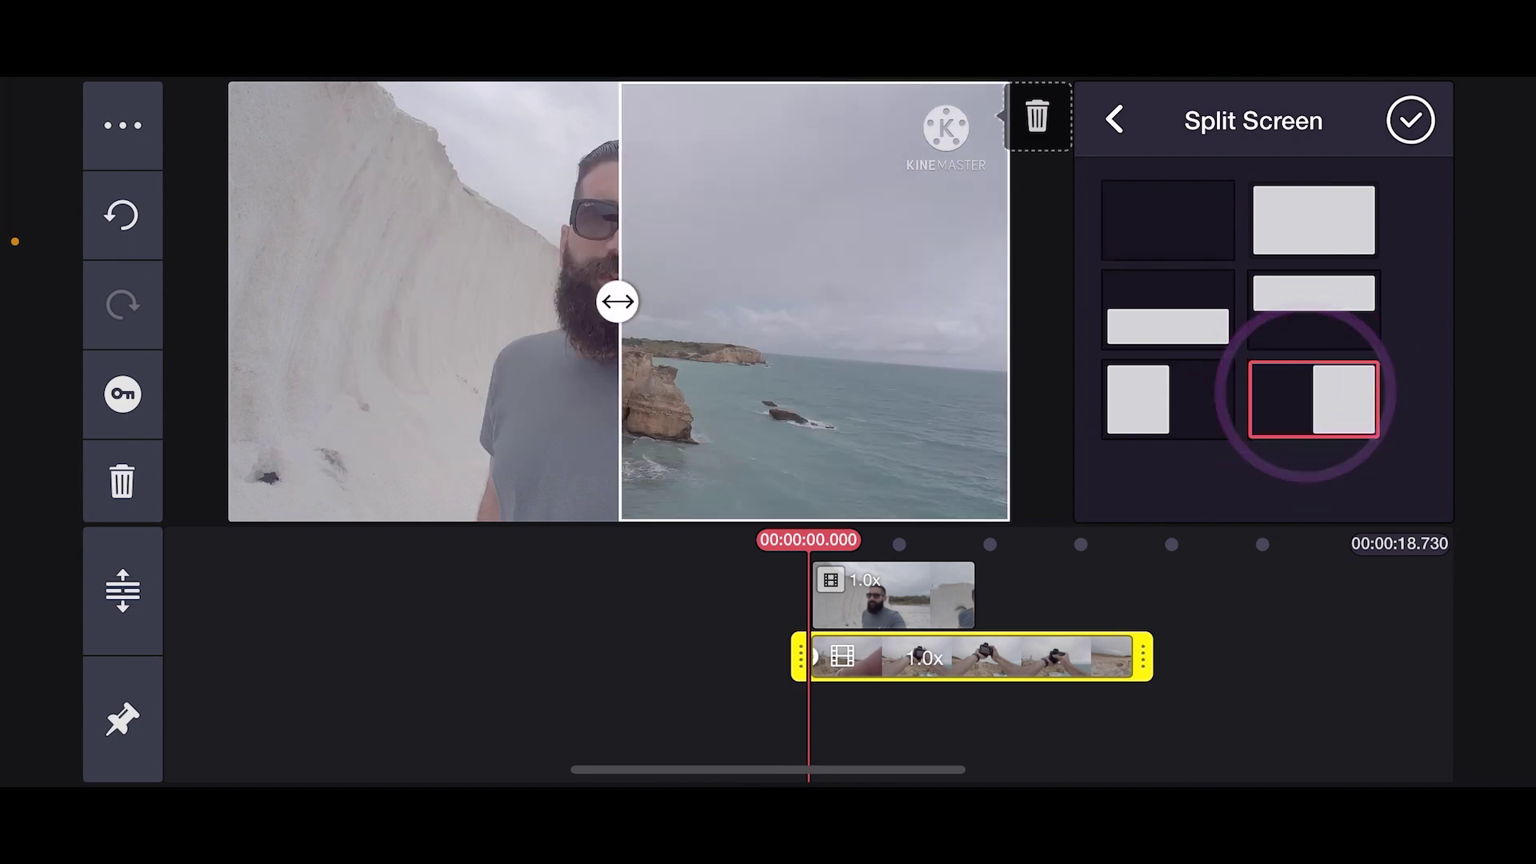
left_click_drag(829, 264, 898, 264)
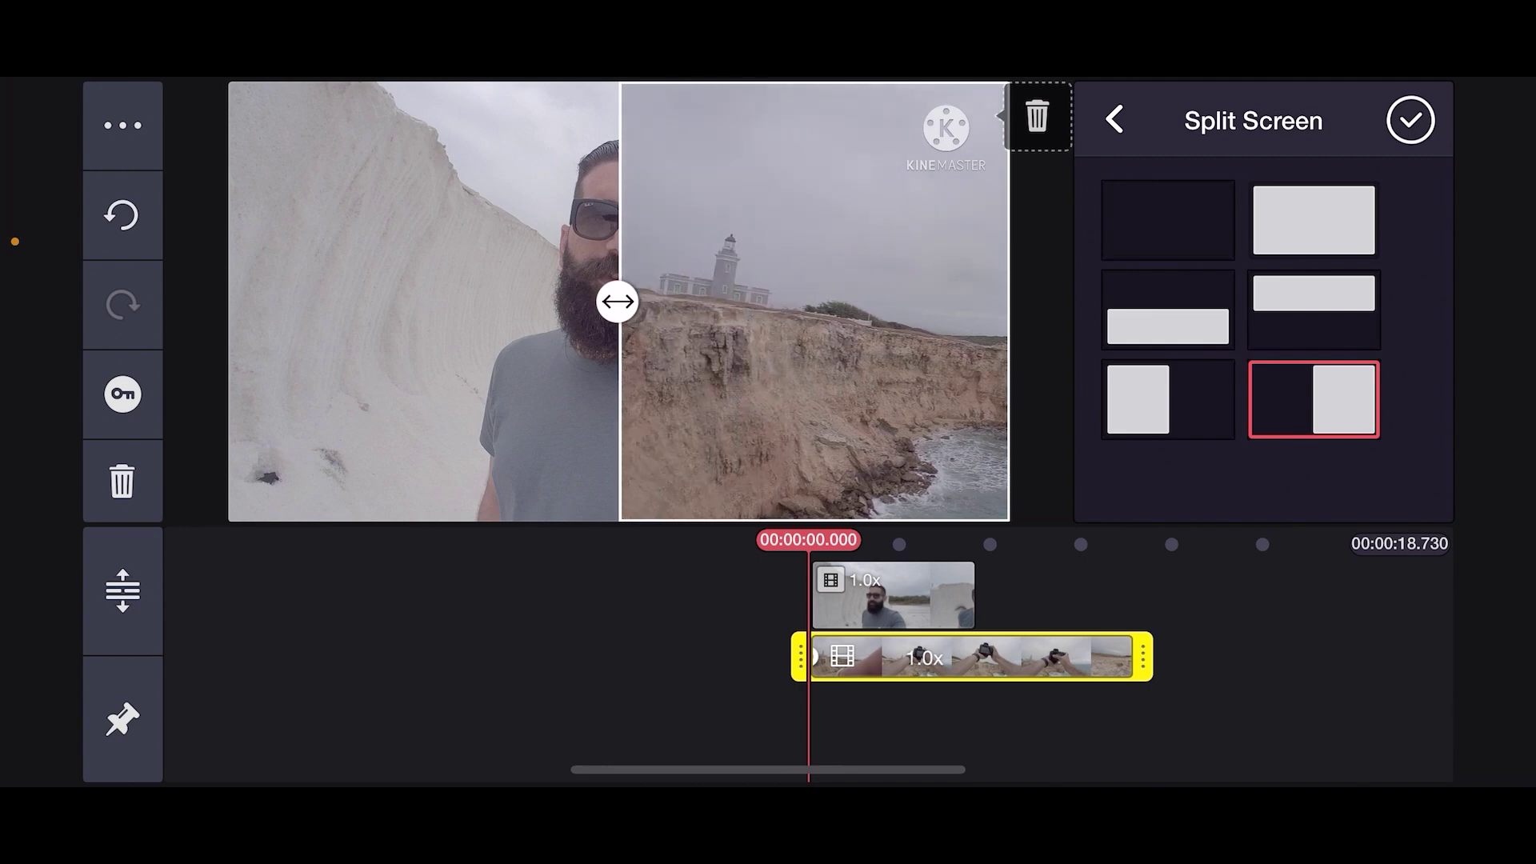
left_click(1410, 120)
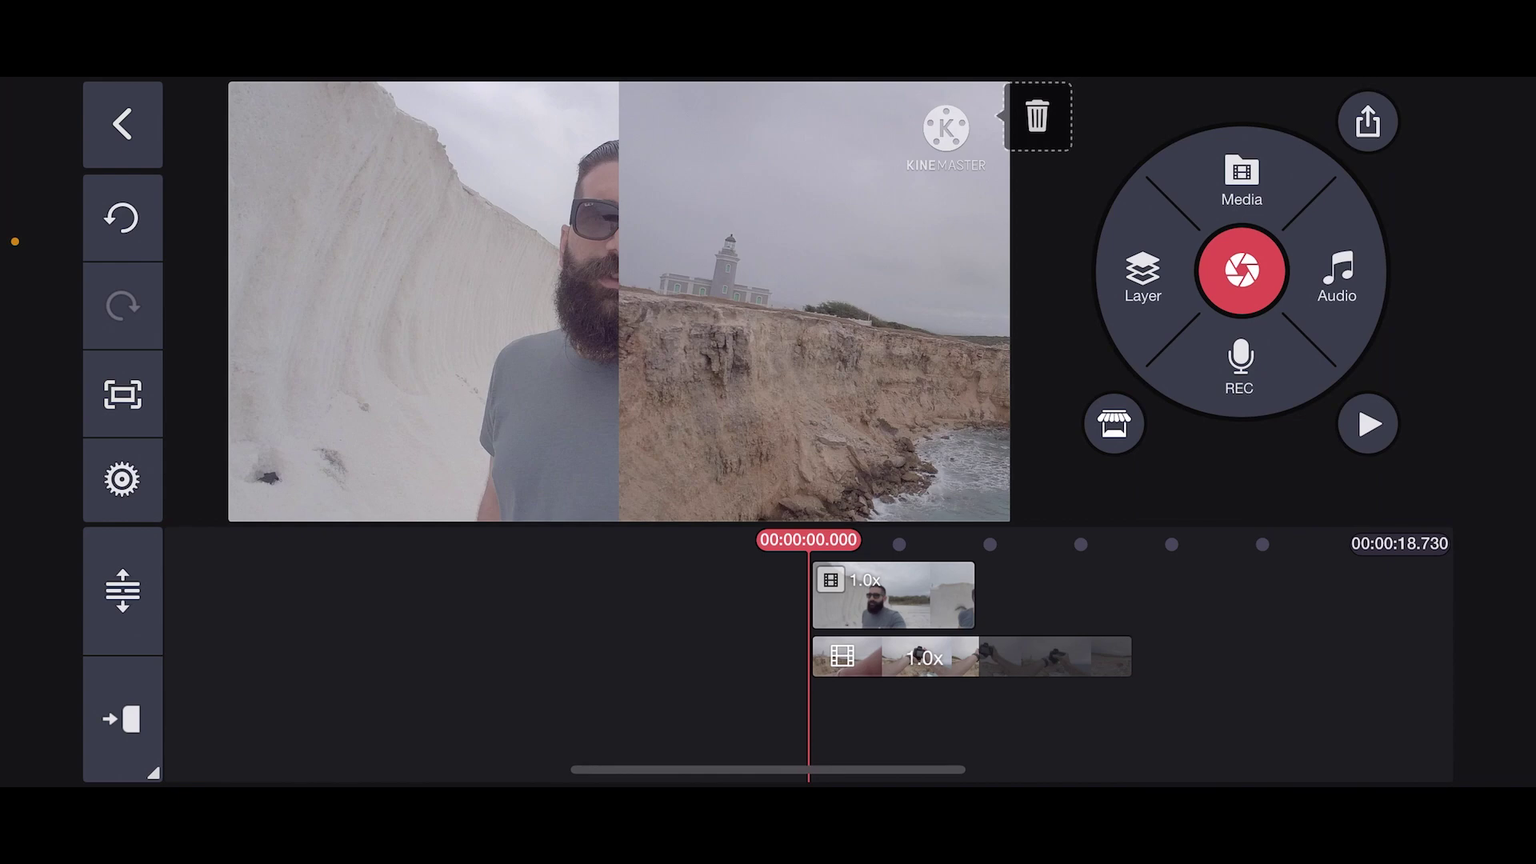
Link the beach clip's Pan & Zoom start and end, shifting it to centre the bearded man
left_click(893, 596)
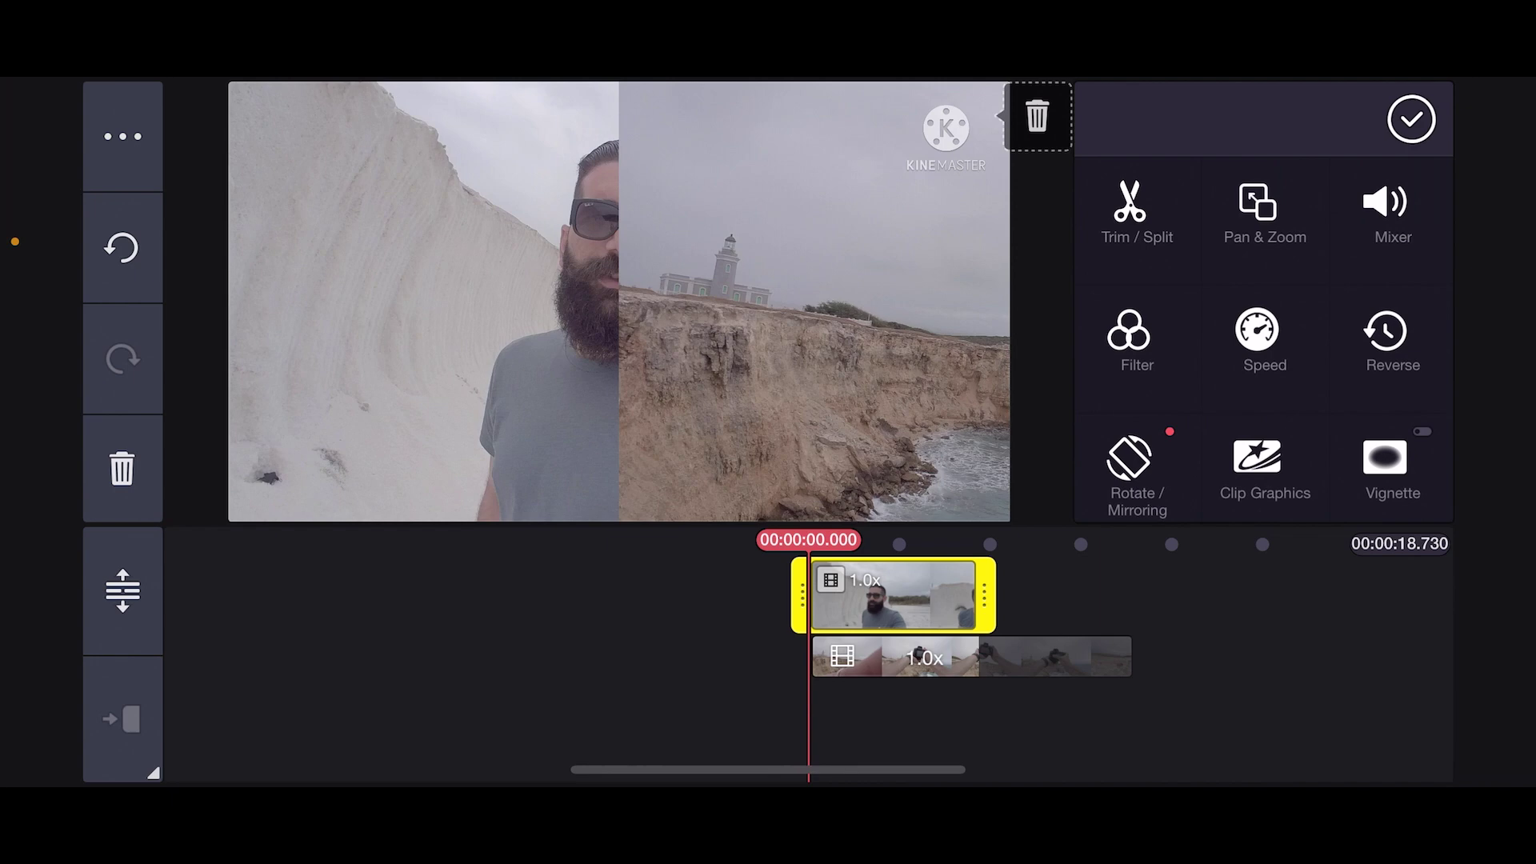
left_click(1257, 210)
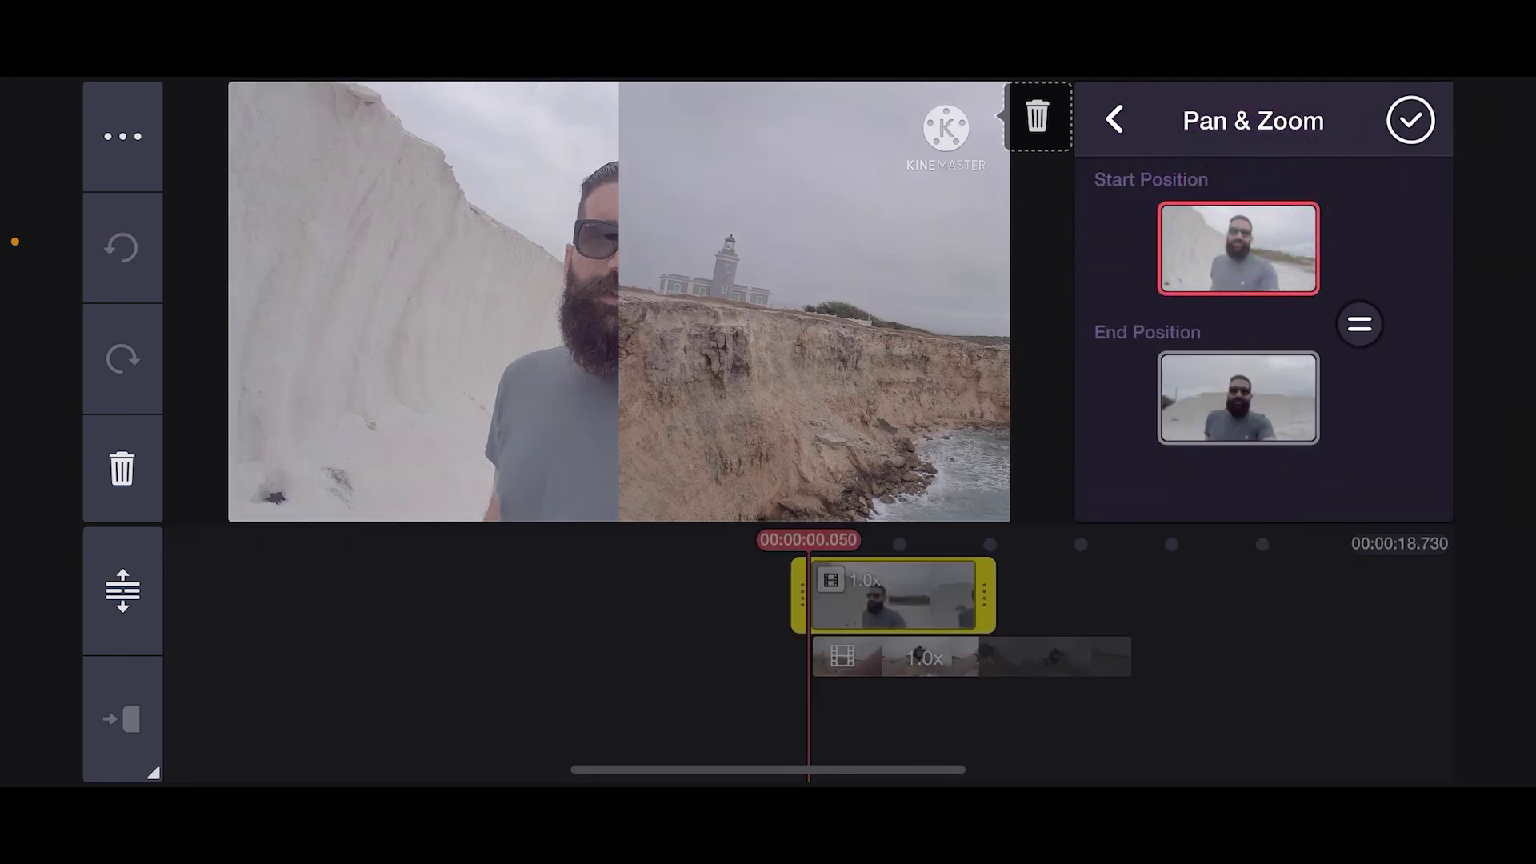
left_click(1359, 324)
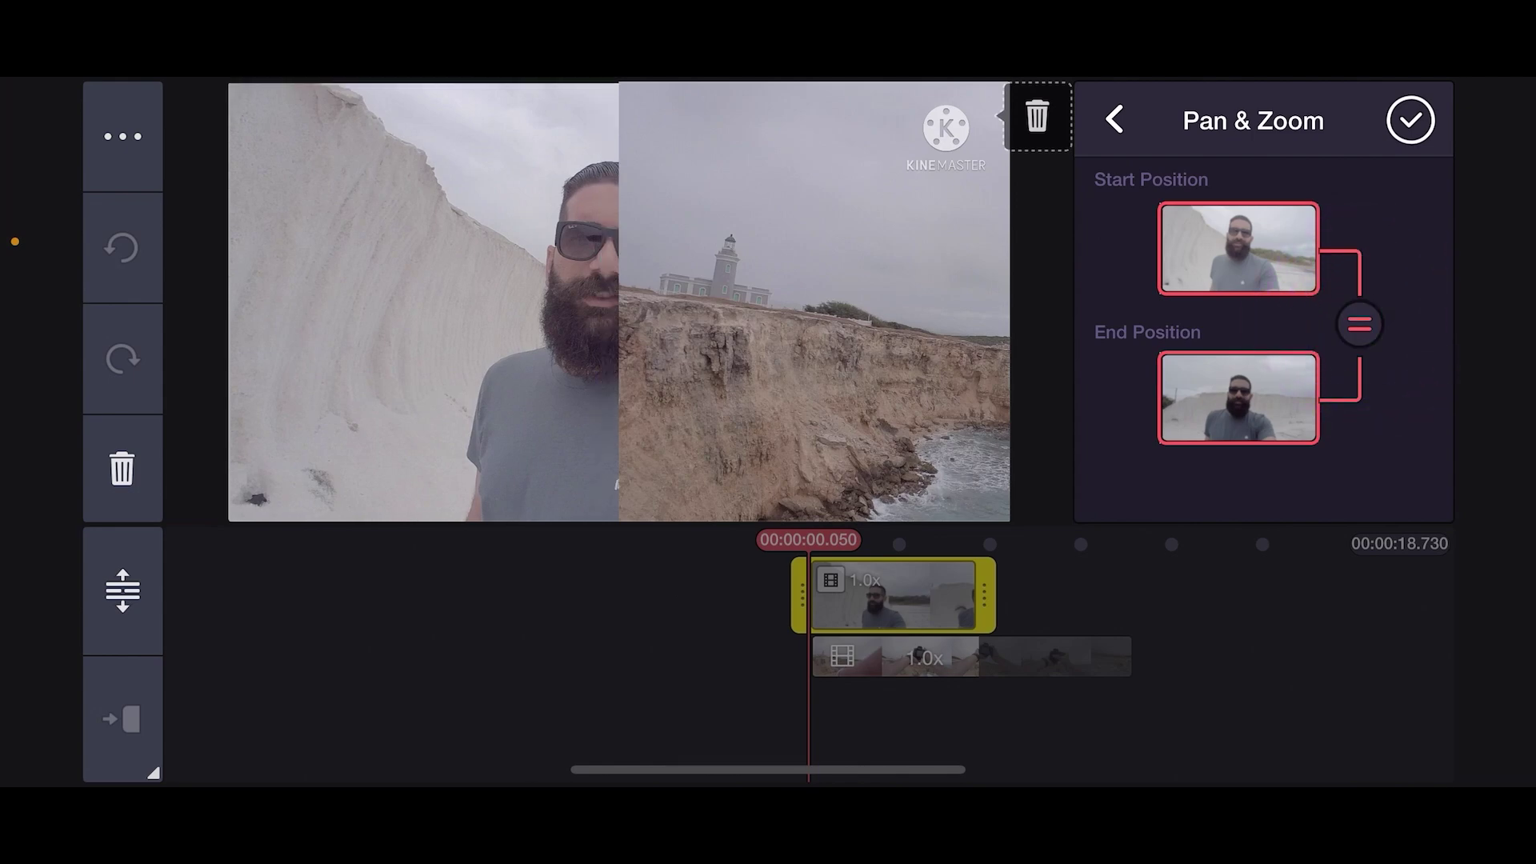
left_click_drag(437, 342, 410, 346)
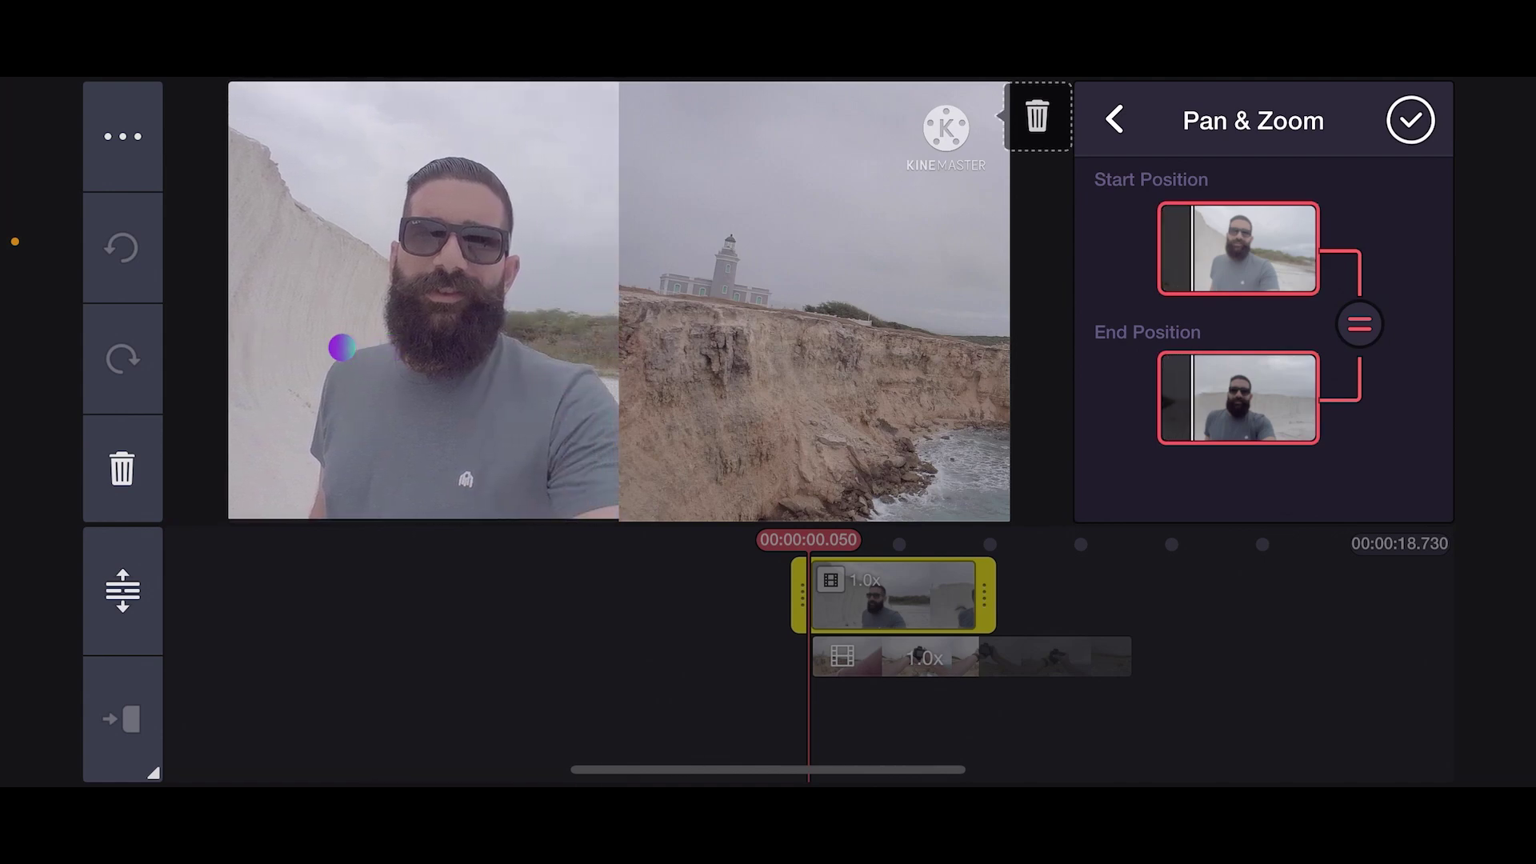
left_click_drag(411, 347, 331, 347)
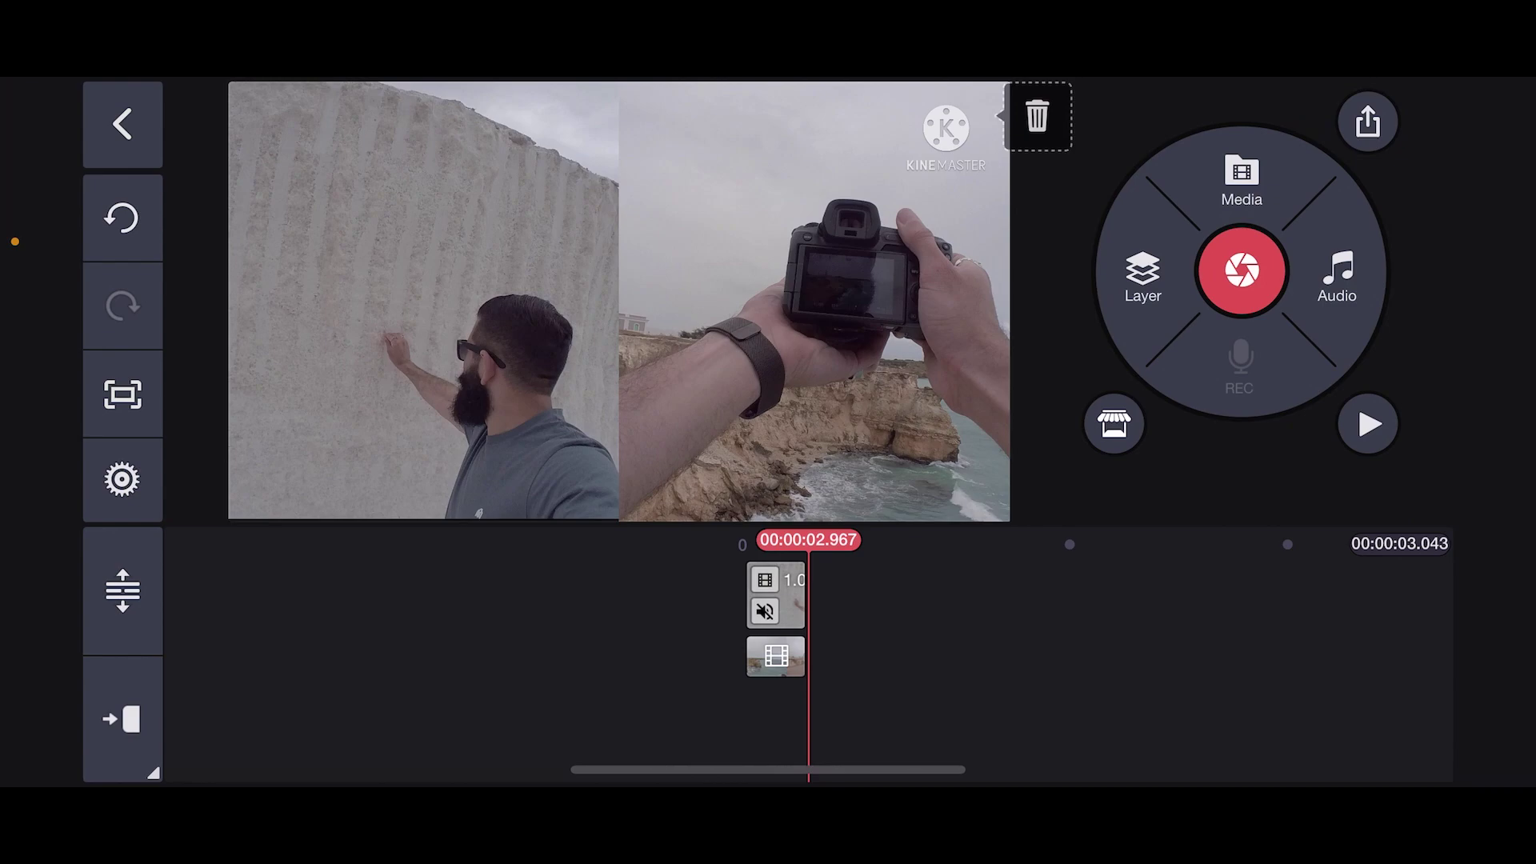
left_click(1241, 177)
Add a jungle-road clip from Split View Kinemaster to the timeline and another as a layer
scroll(808, 336, "down", 5)
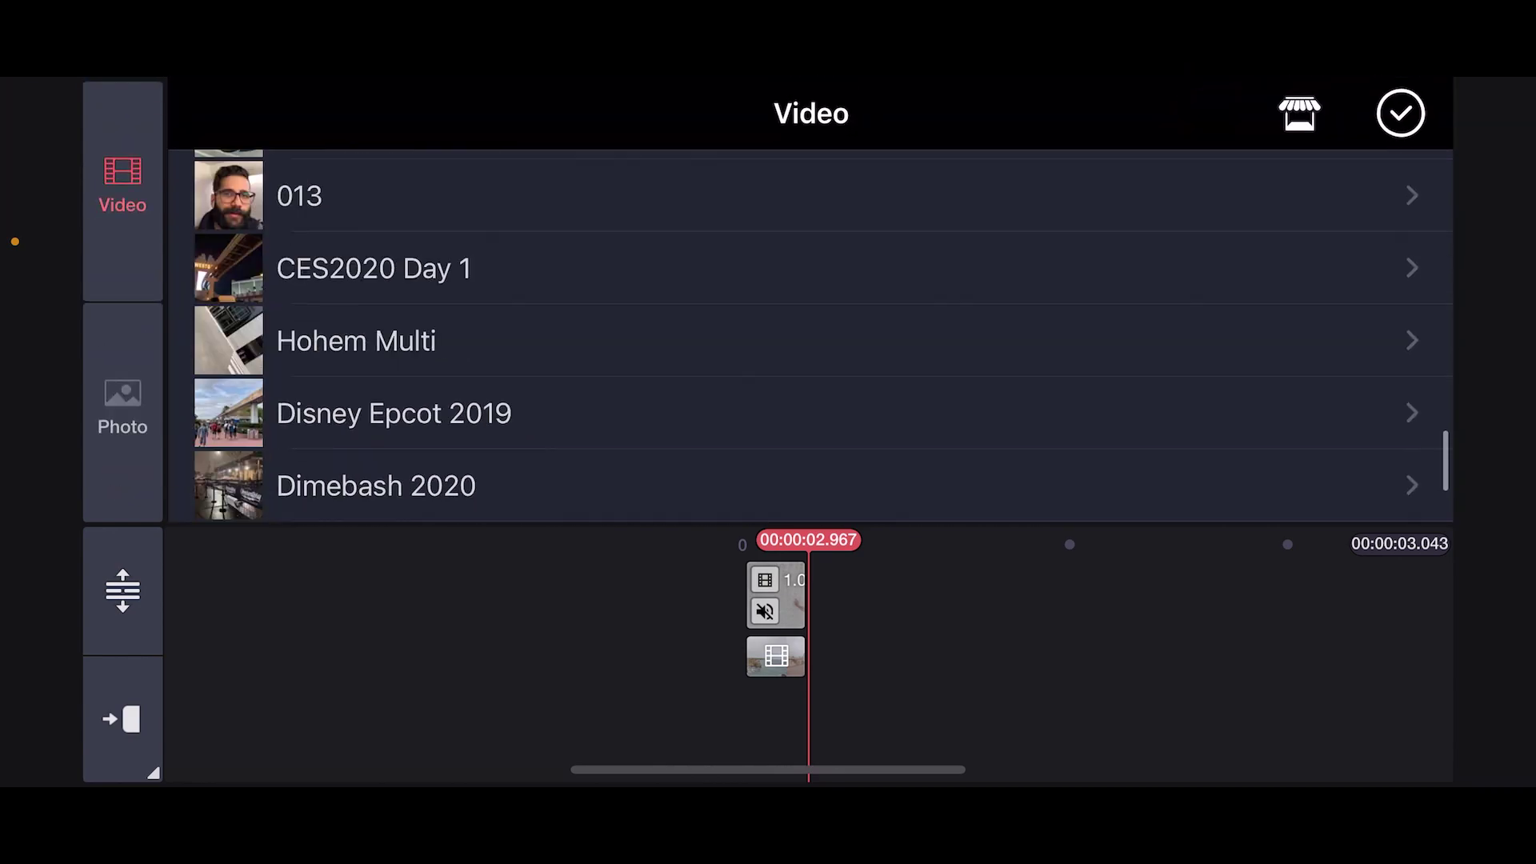
scroll(808, 336, "down", 5)
left_click(384, 484)
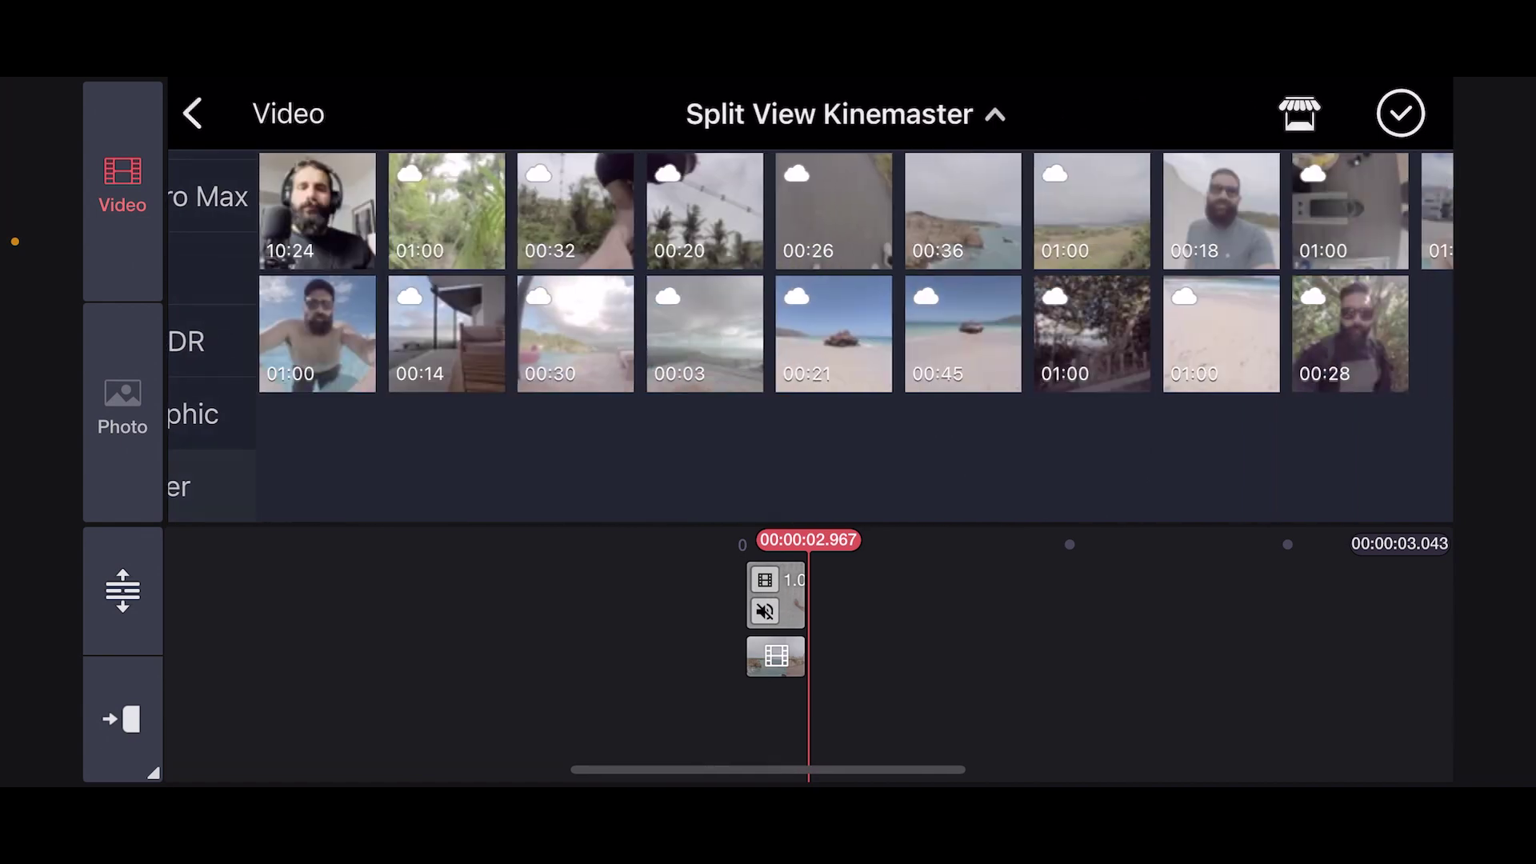
left_click(745, 210)
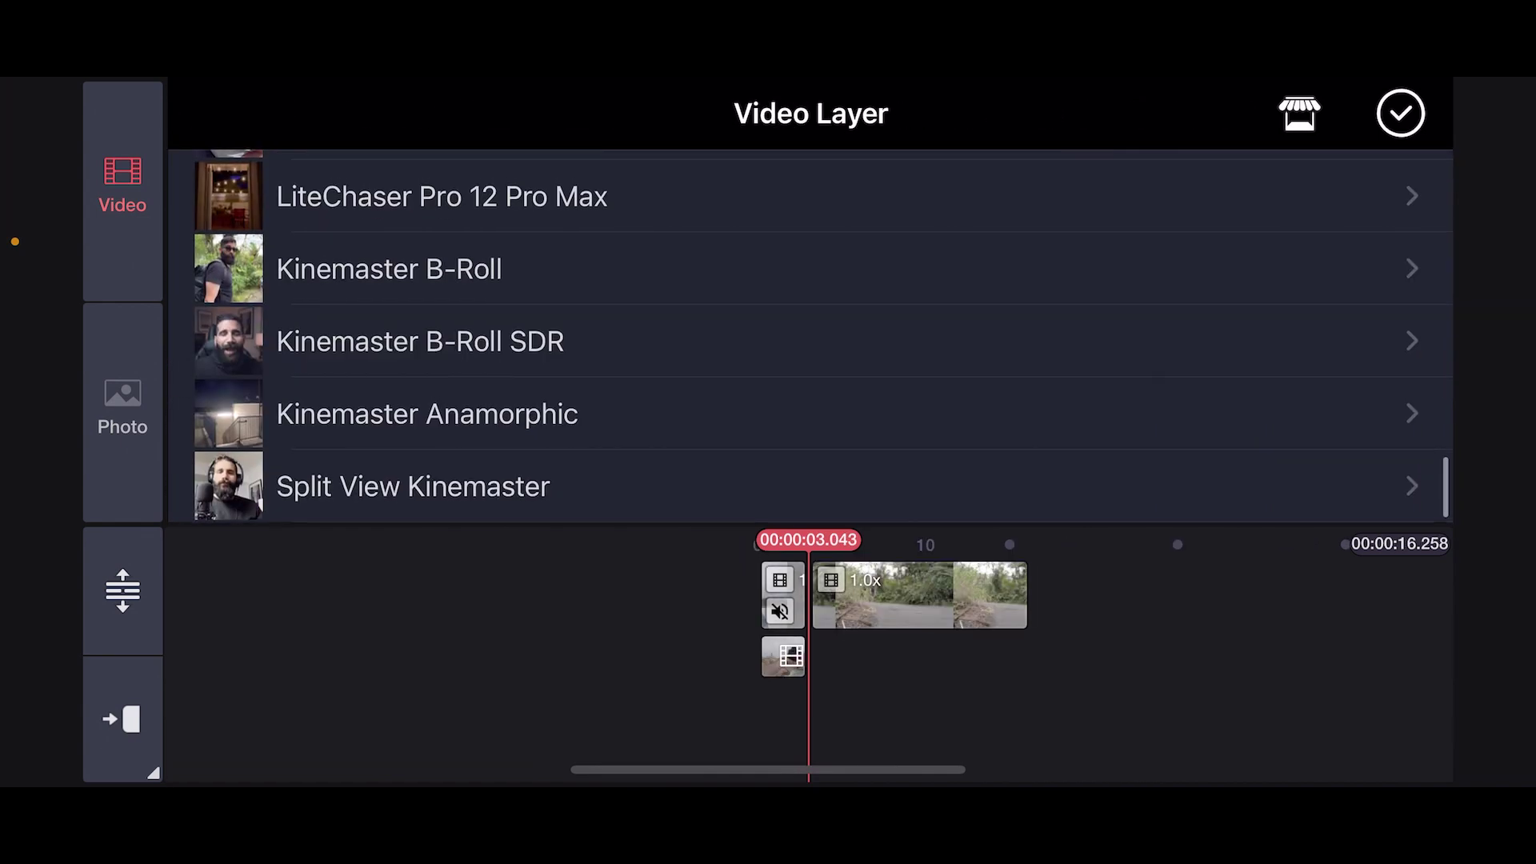
left_click(413, 485)
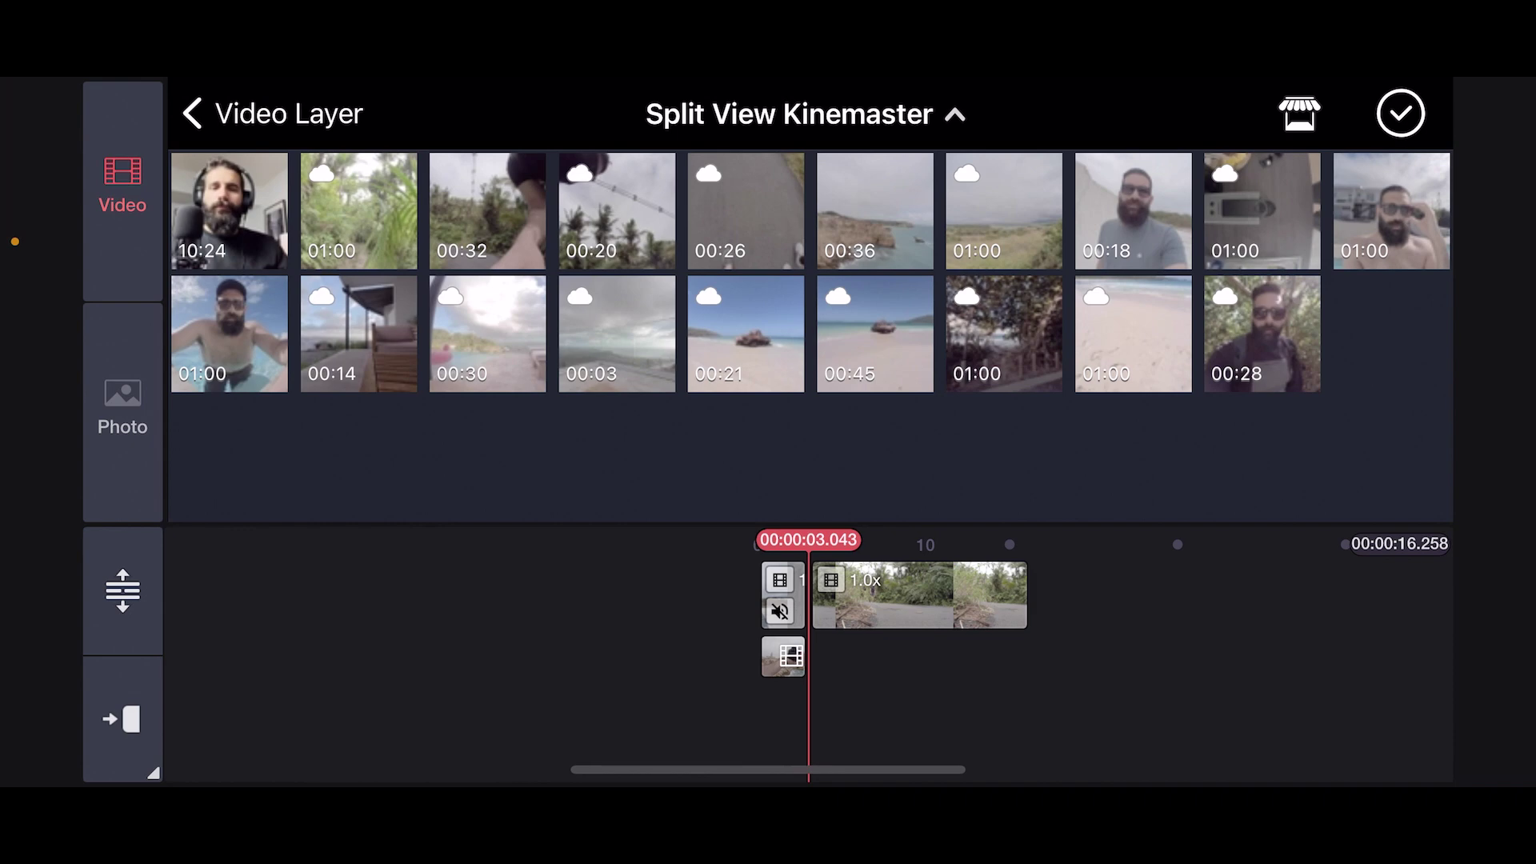
left_click(617, 211)
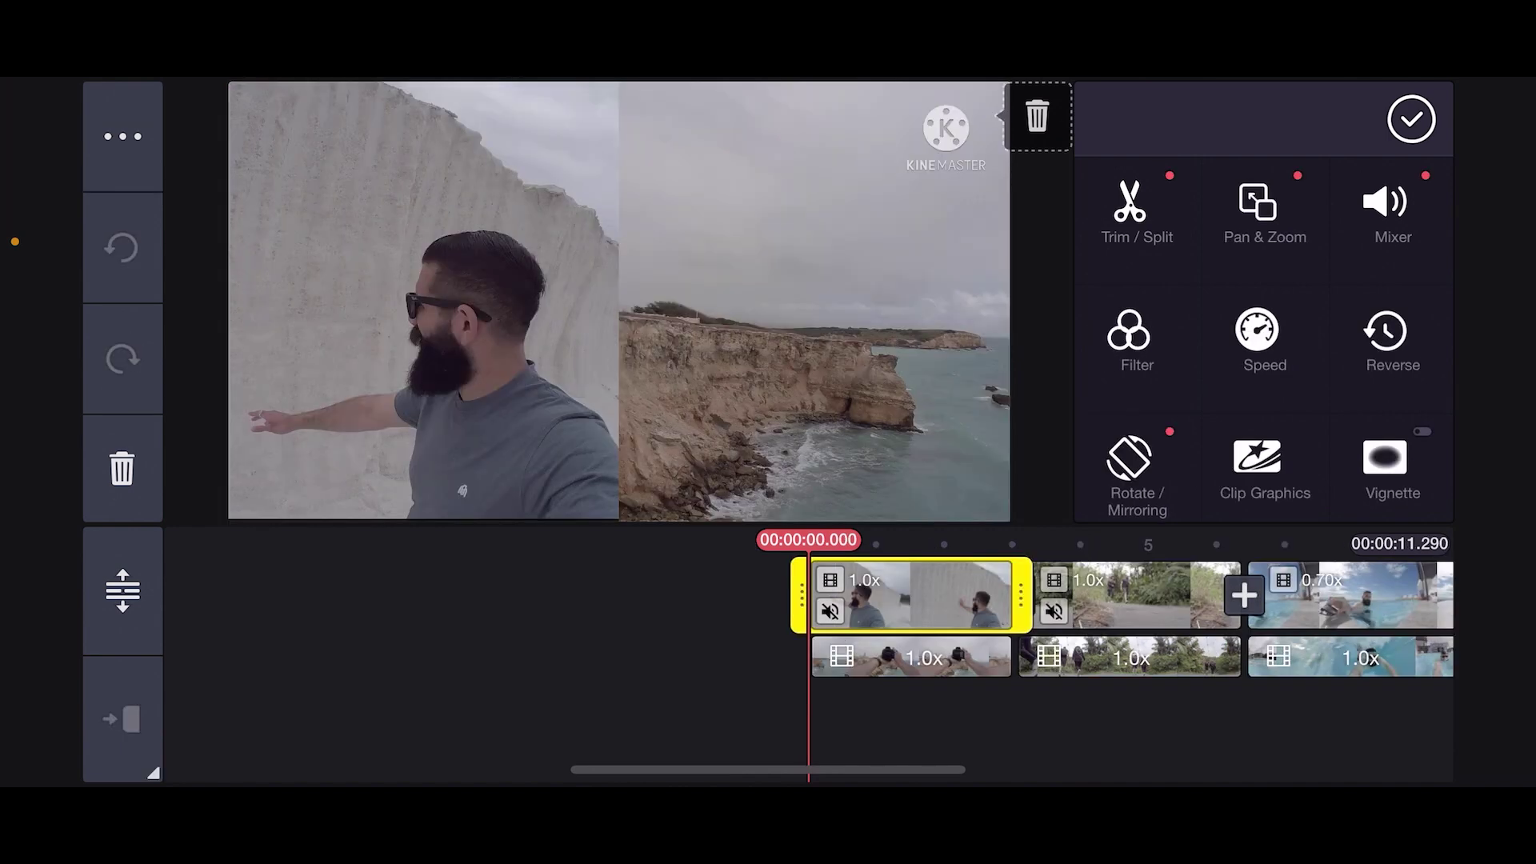
Apply the Warm W02 filter to the first split-screen clip
left_click(1125, 333)
left_click(904, 333)
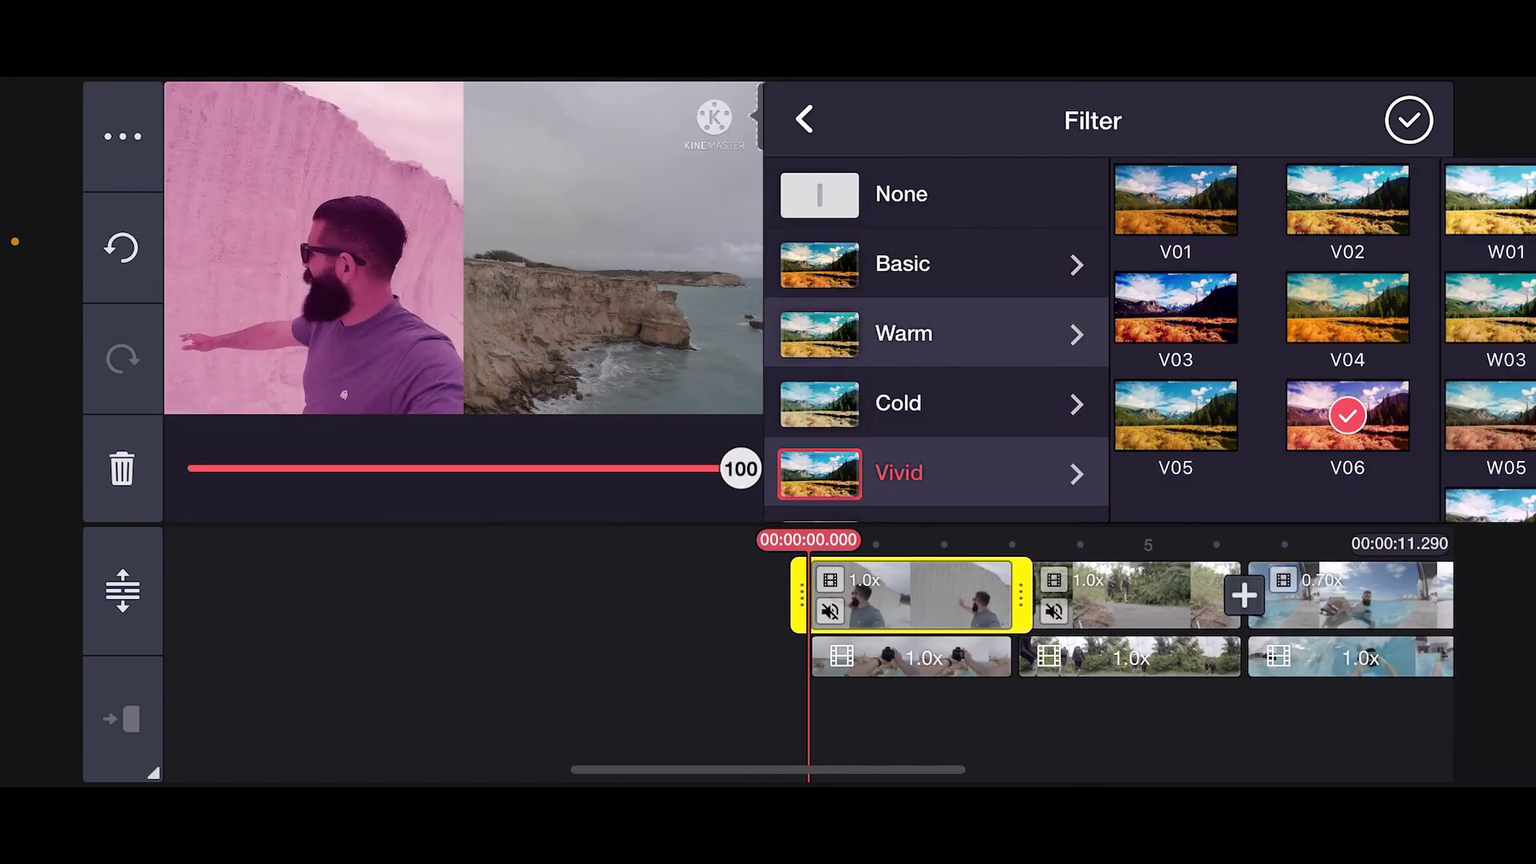
left_click(1175, 200)
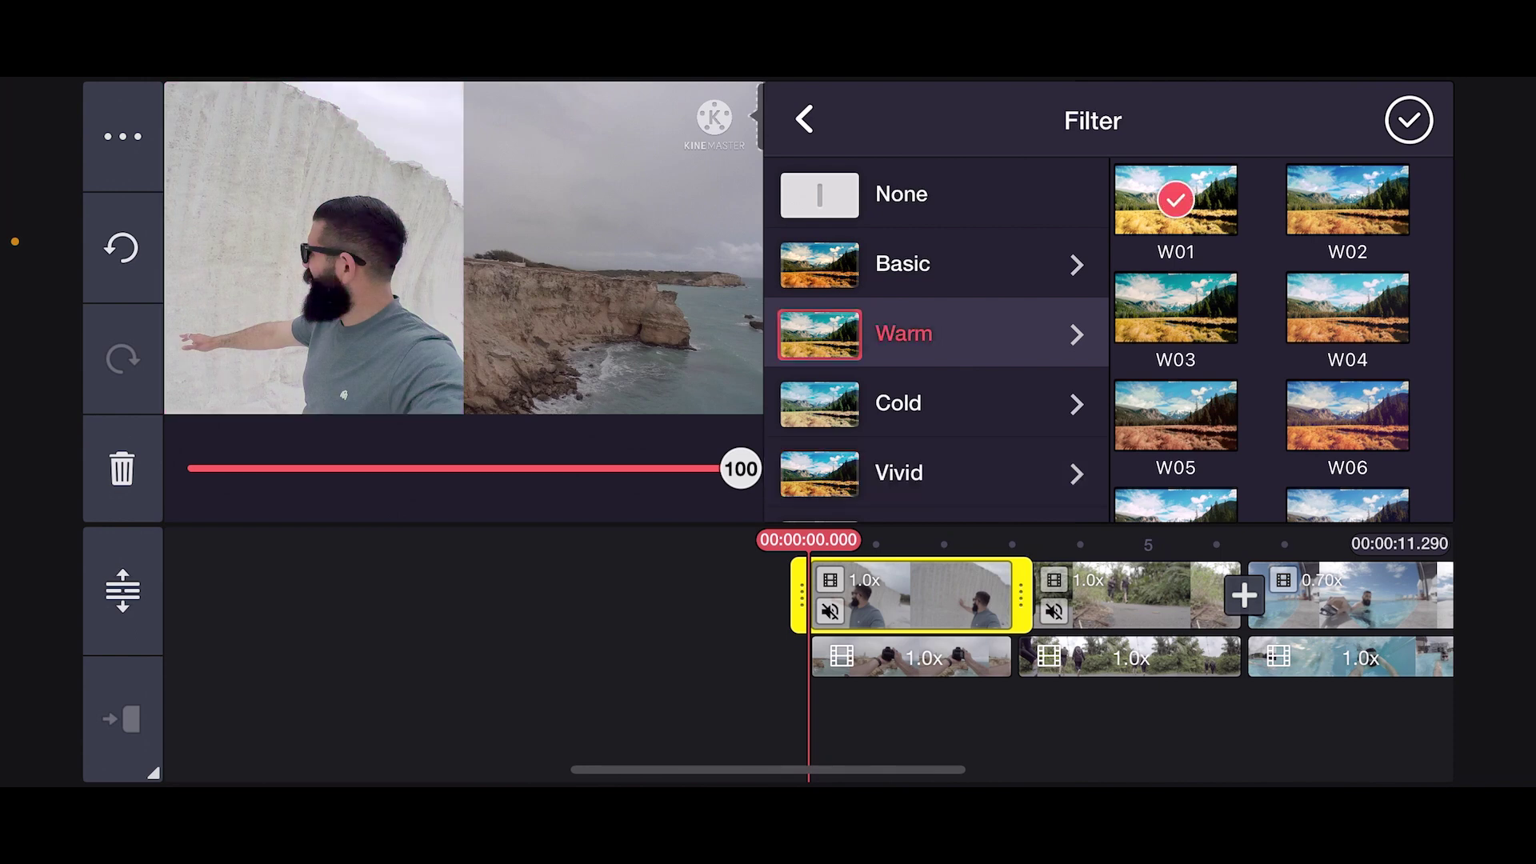
left_click(1347, 200)
left_click(1409, 120)
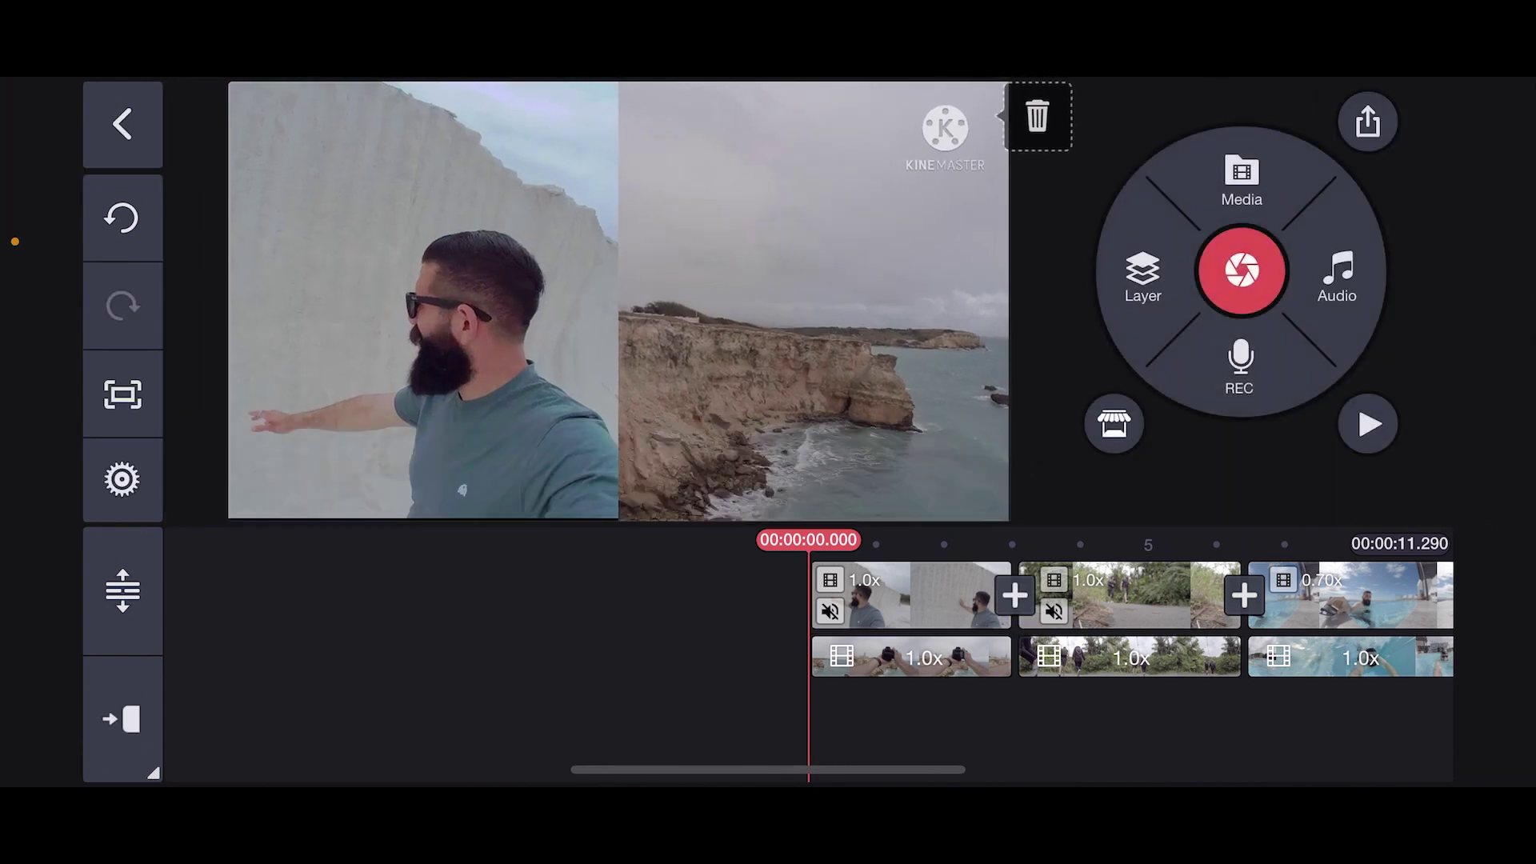
Fine-tune the first clip's colour adjustment sliders
left_click(912, 596)
left_click(1255, 324)
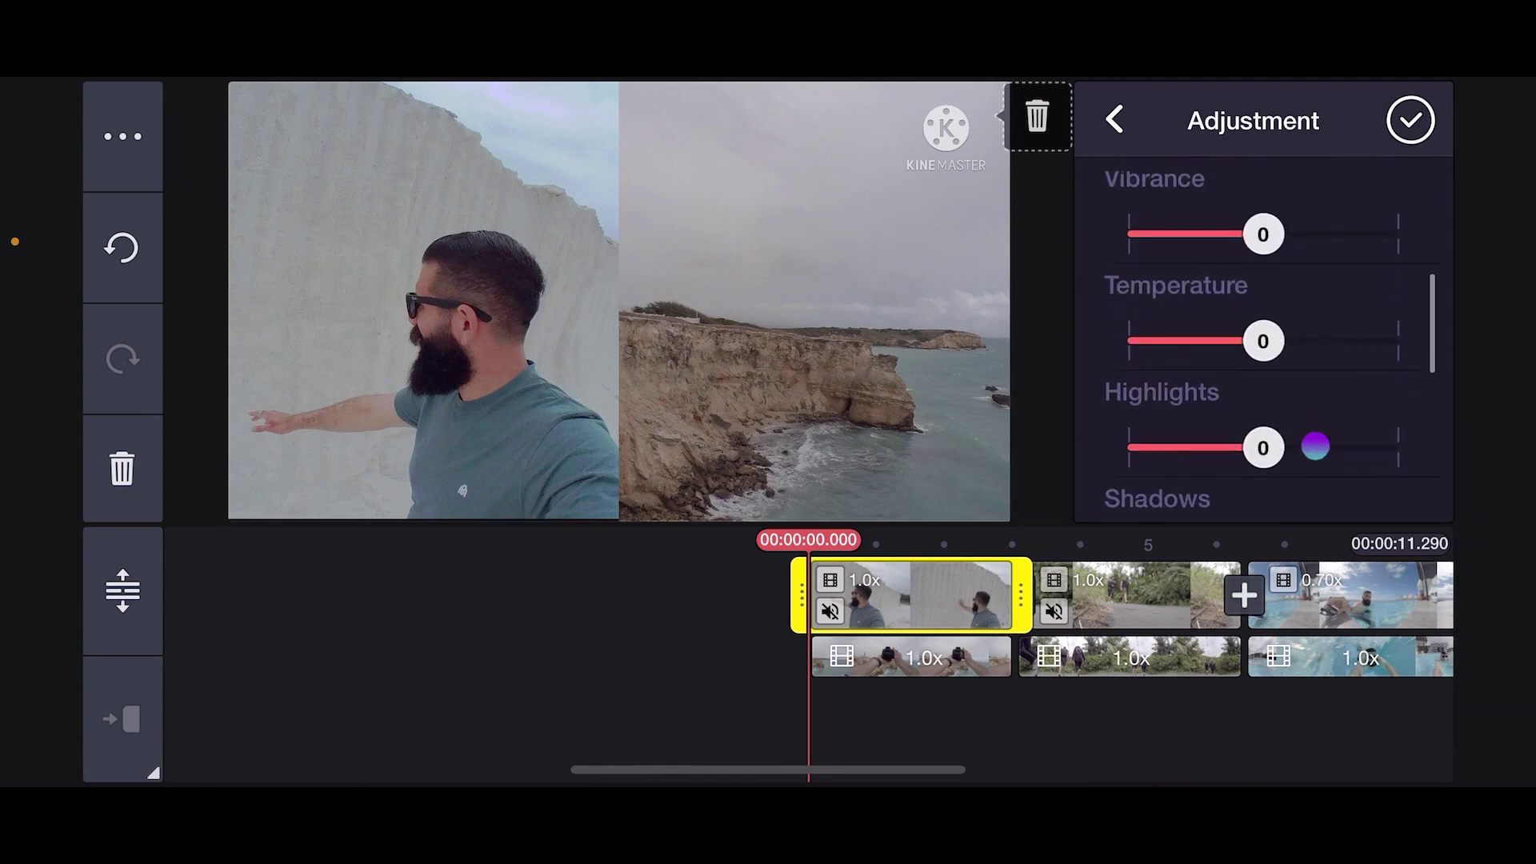
left_click_drag(1315, 385, 1315, 377)
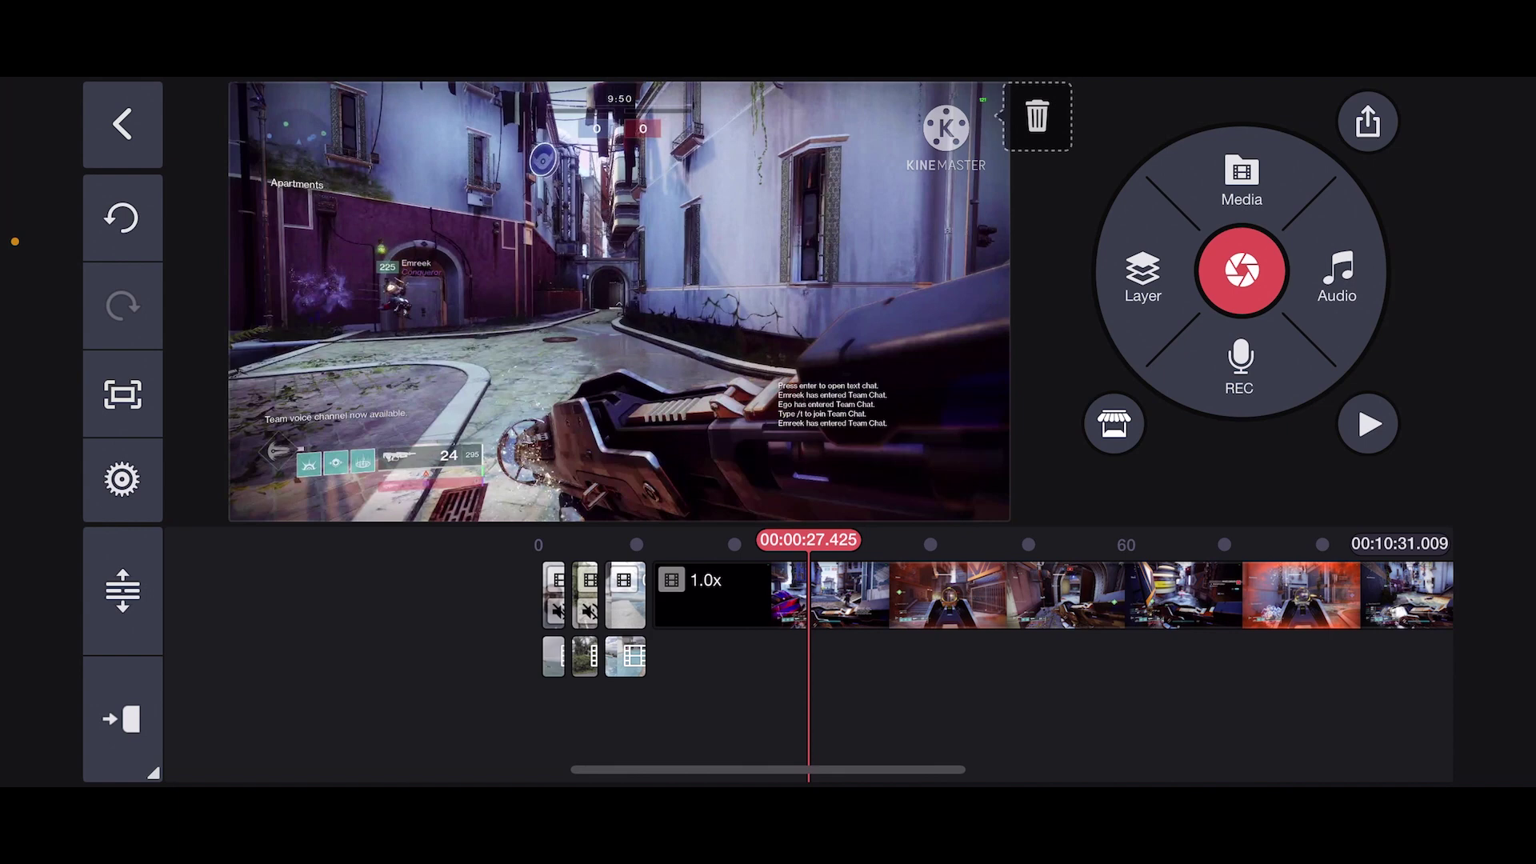
Undo the last edit and add the webcam video as a media layer over the gameplay
left_click(121, 218)
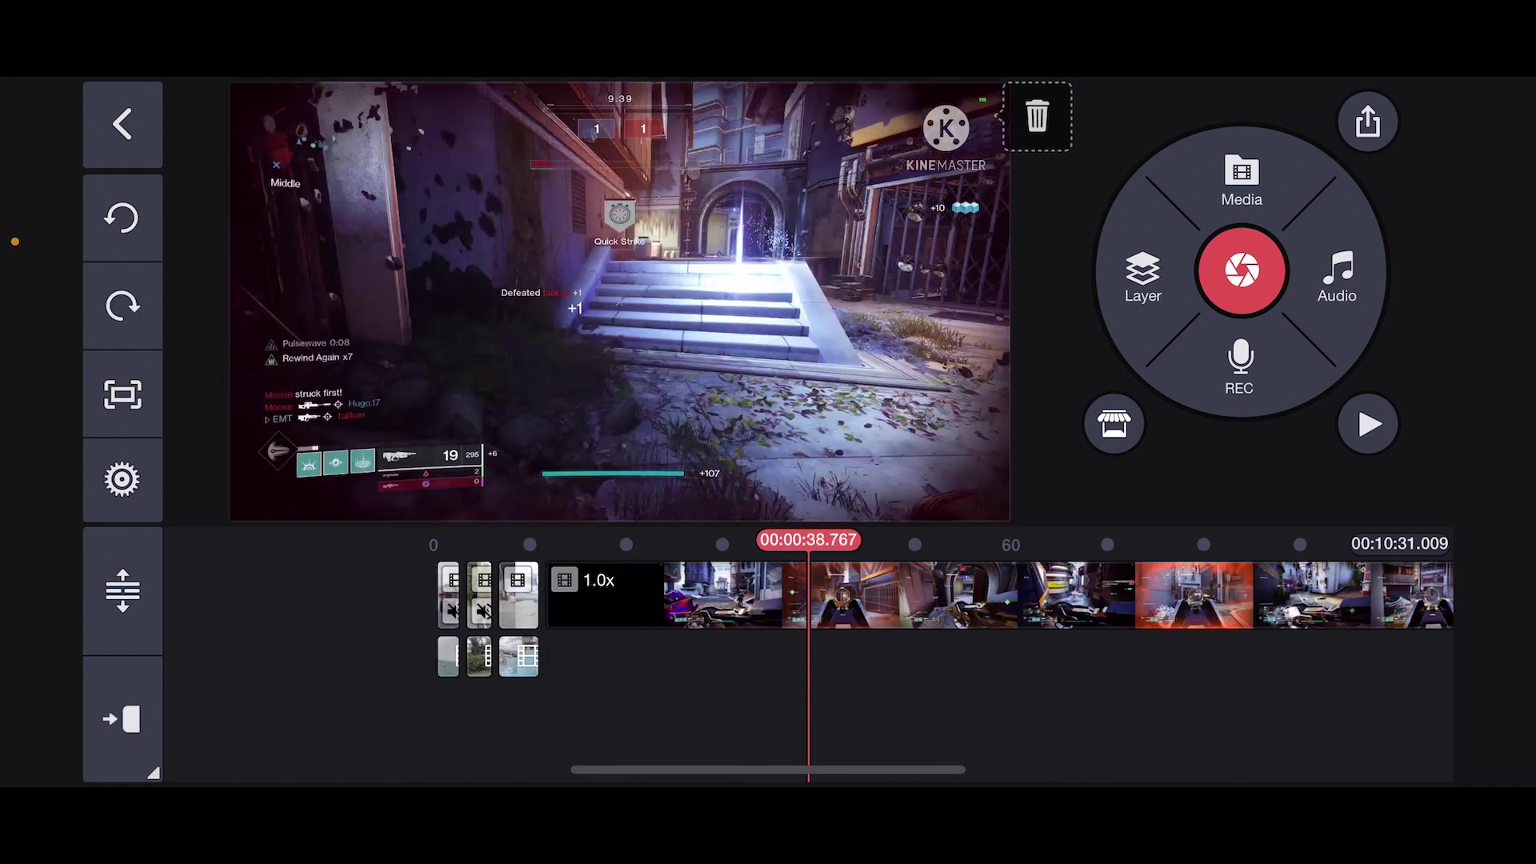
left_click(1142, 272)
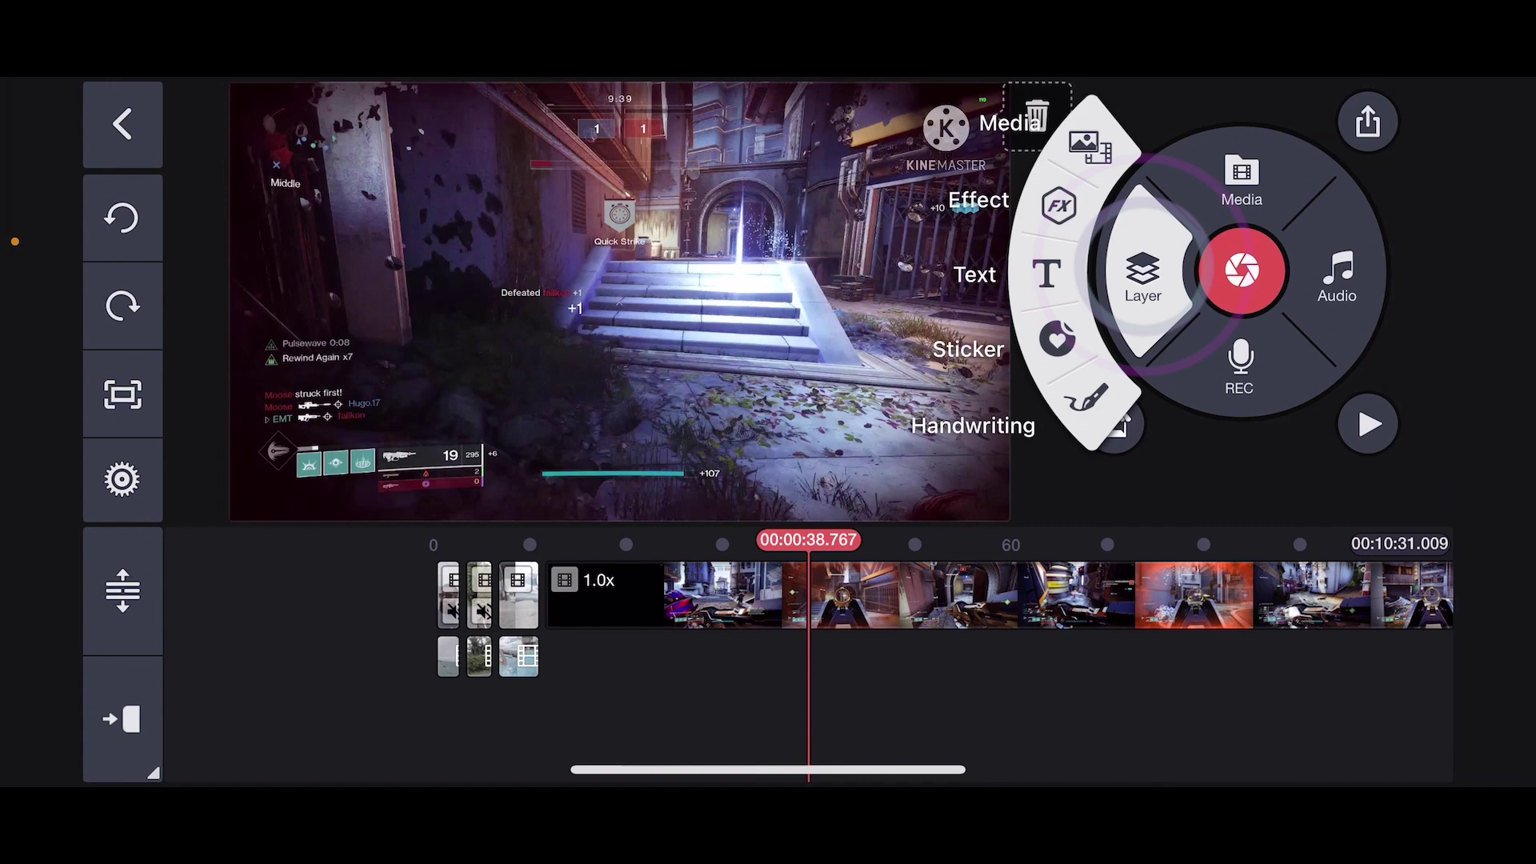
left_click(1090, 147)
left_click(1091, 138)
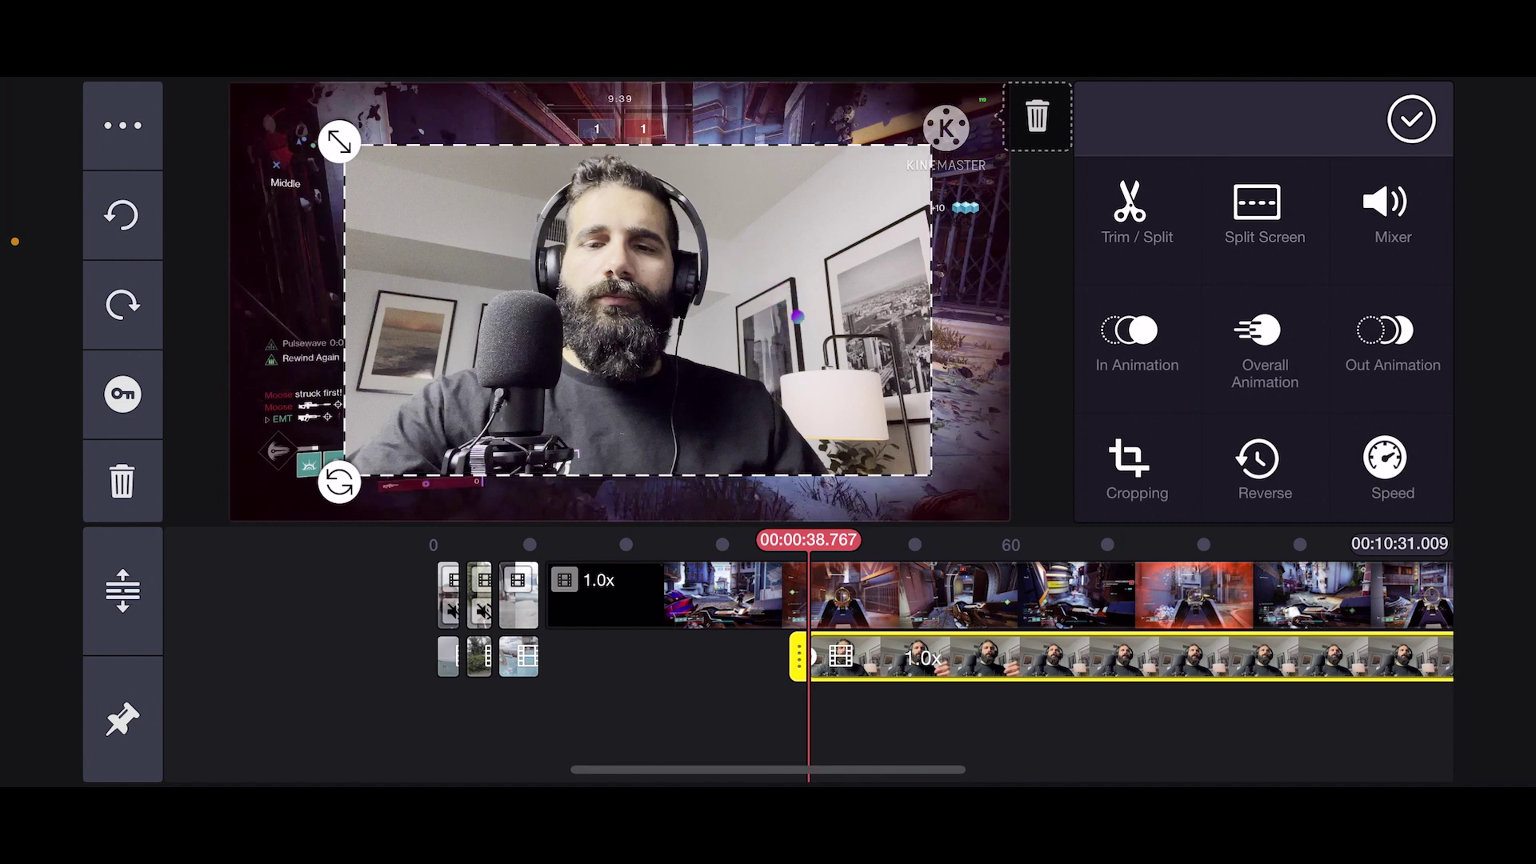
Shrink the webcam overlay and move it into the bottom-right corner
left_click_drag(798, 317, 778, 296)
left_click_drag(638, 309, 751, 344)
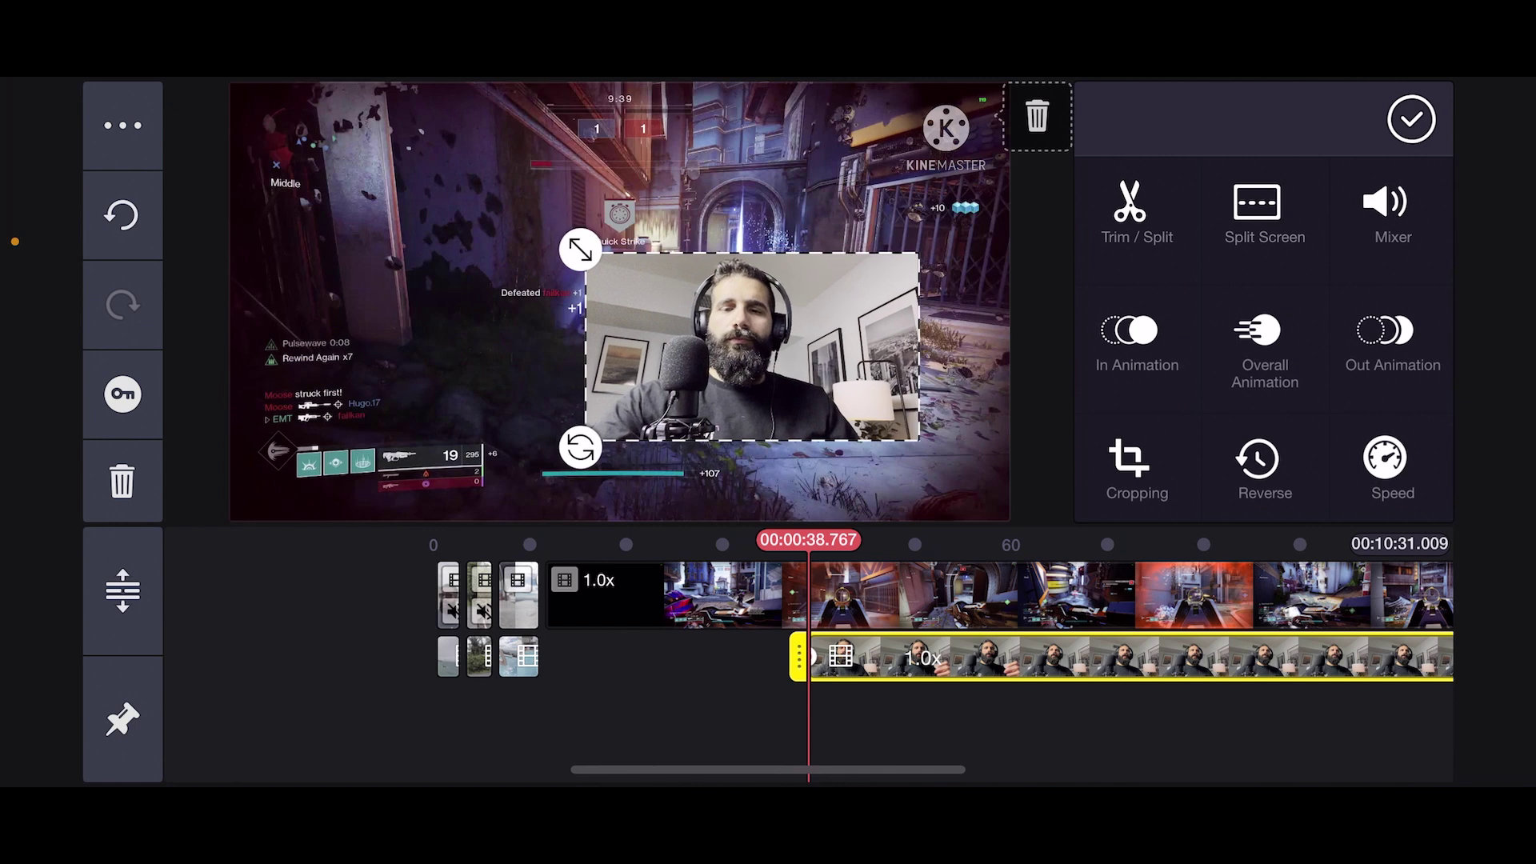
left_click_drag(848, 384, 822, 364)
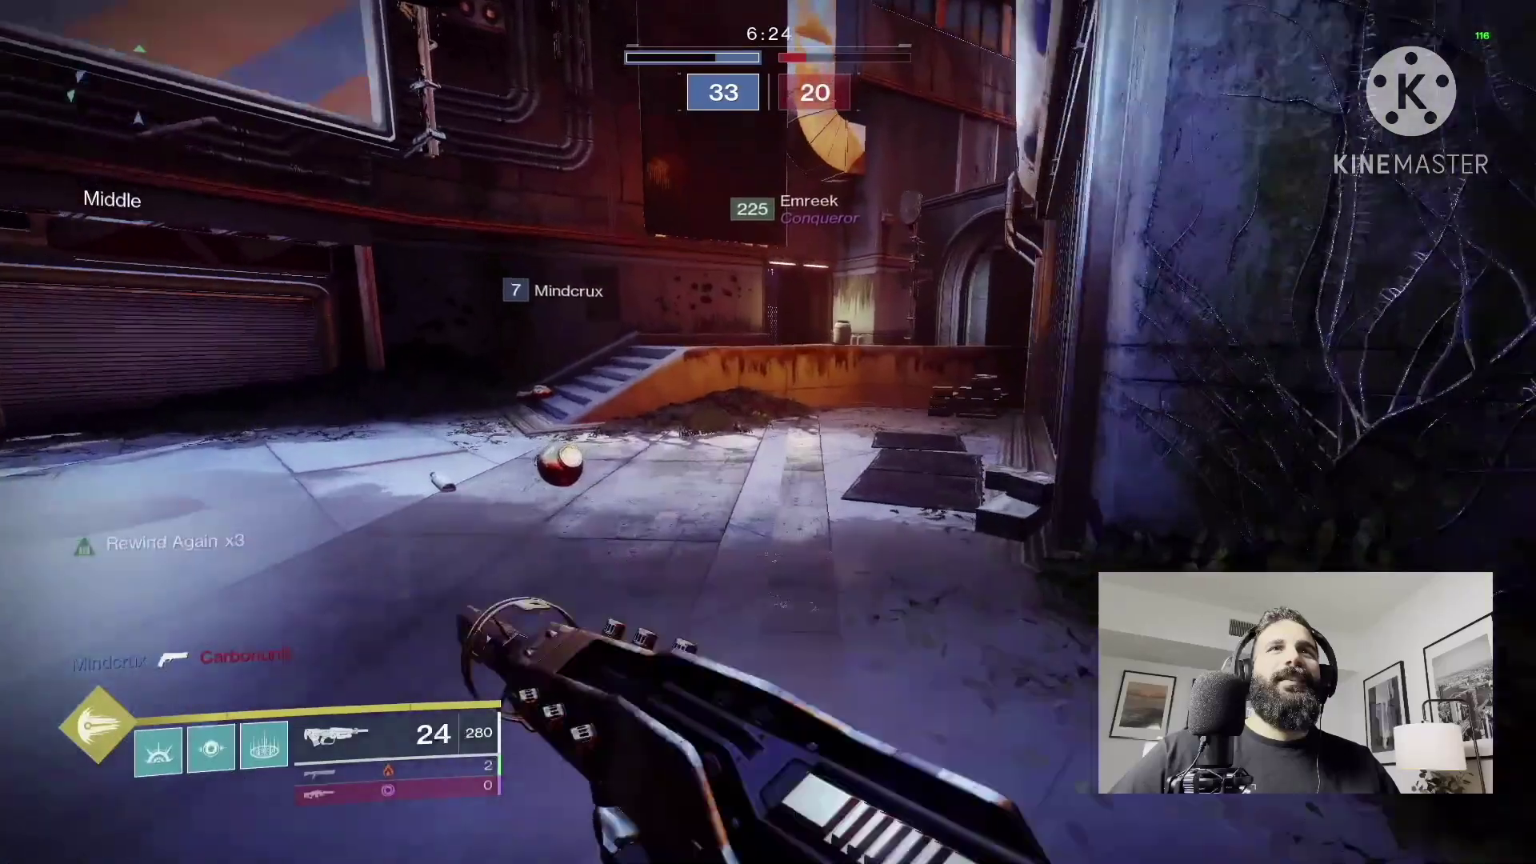